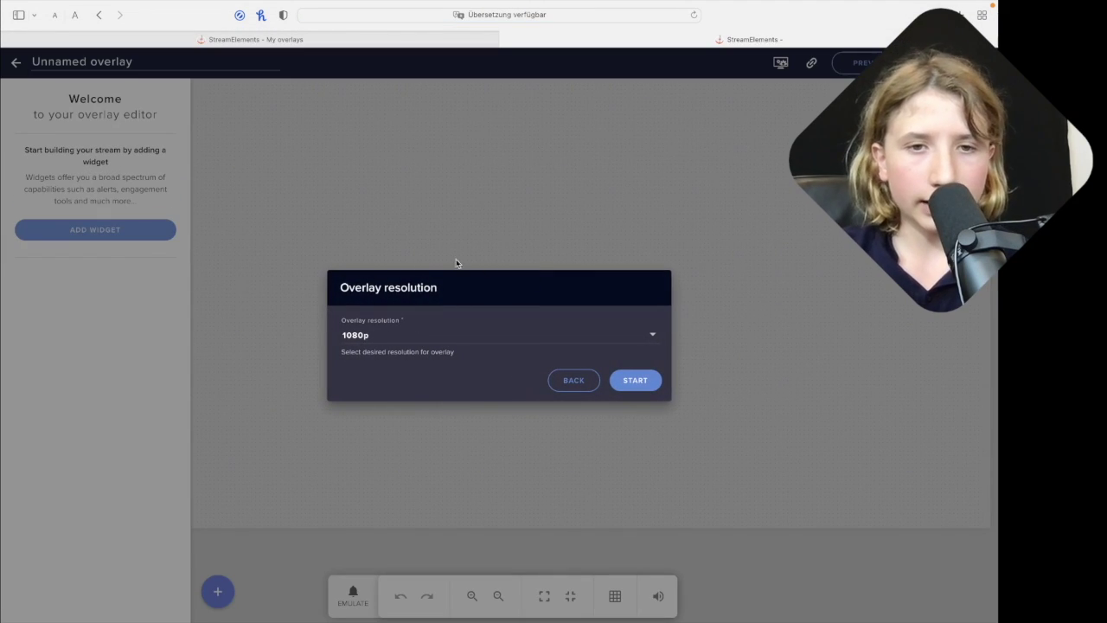
- Start the new overlay with the resolution set to 1080p
click(395, 336)
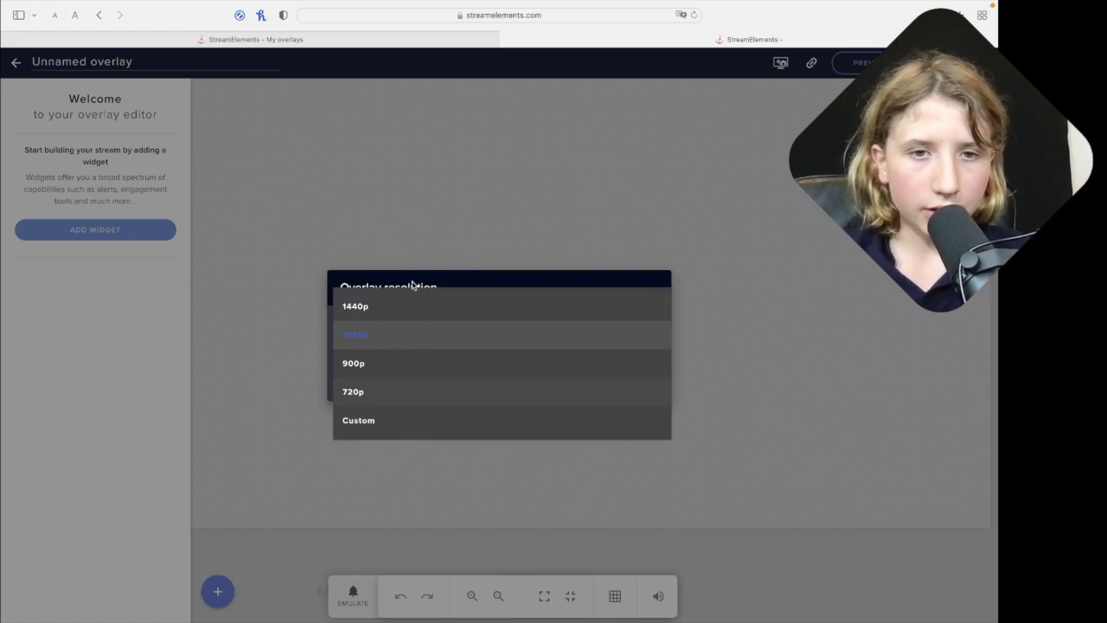
click(414, 344)
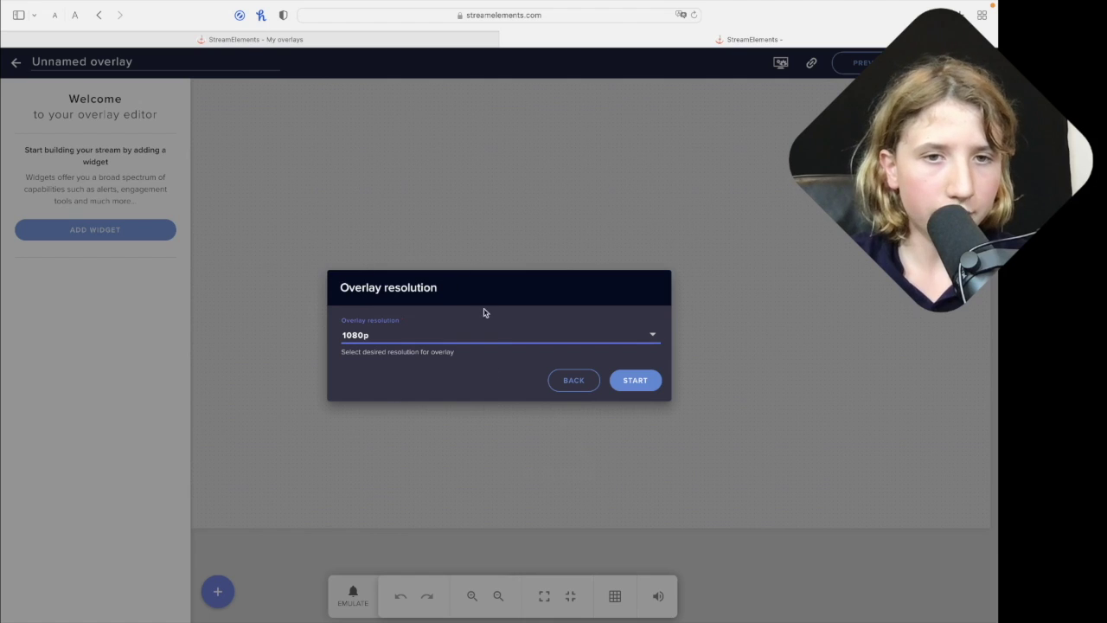
click(458, 348)
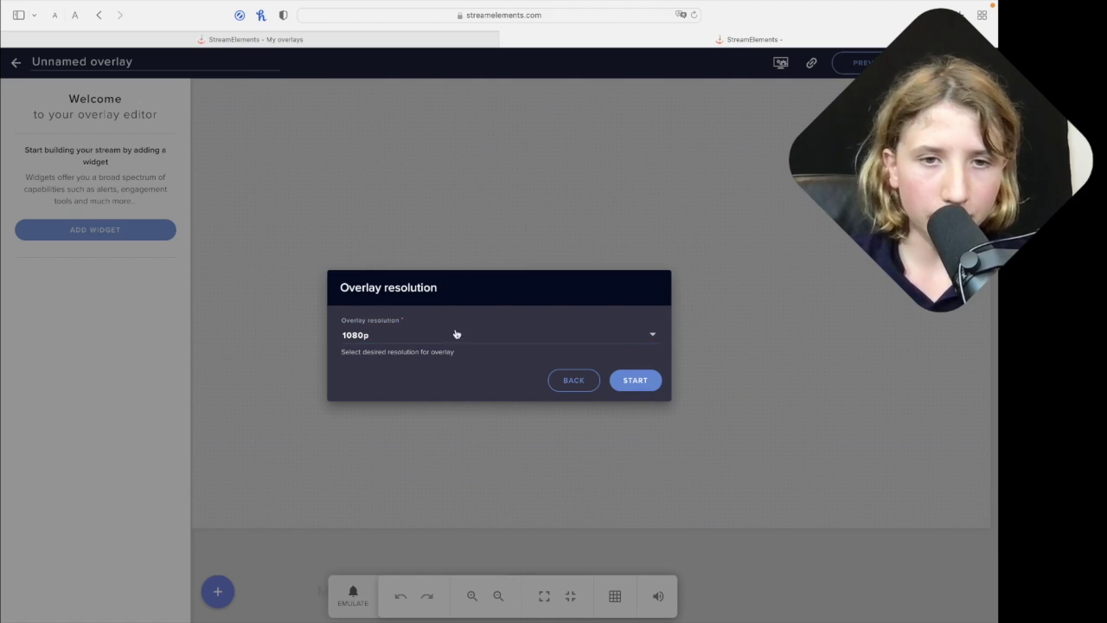
click(636, 382)
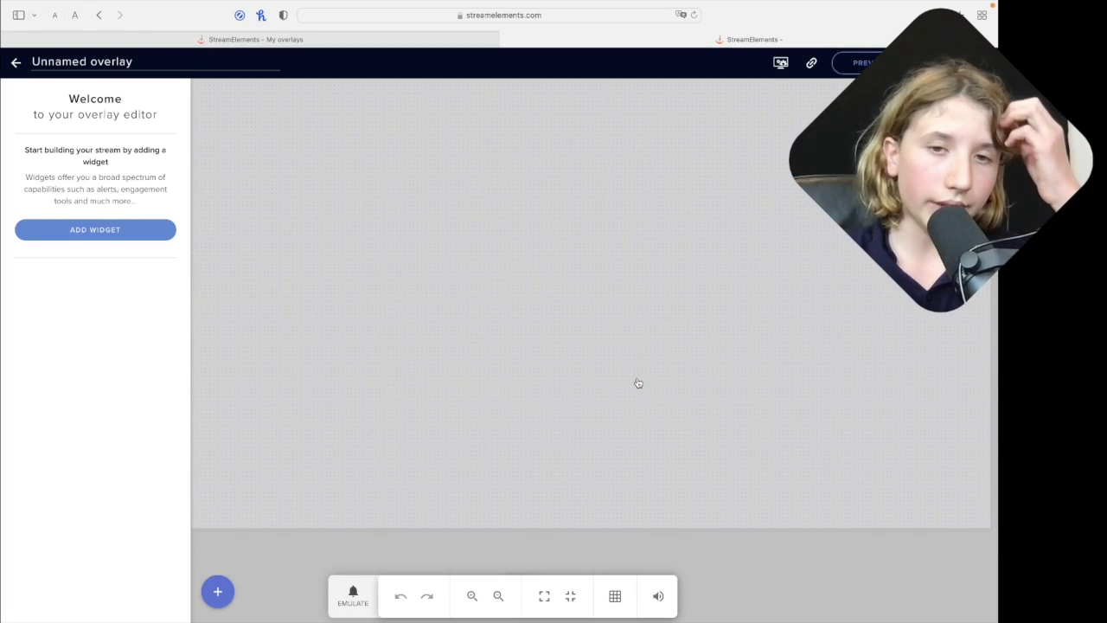
- Add the "Your stream's chat" widget from the stream tools to the overlay
right_click(221, 593)
click(207, 588)
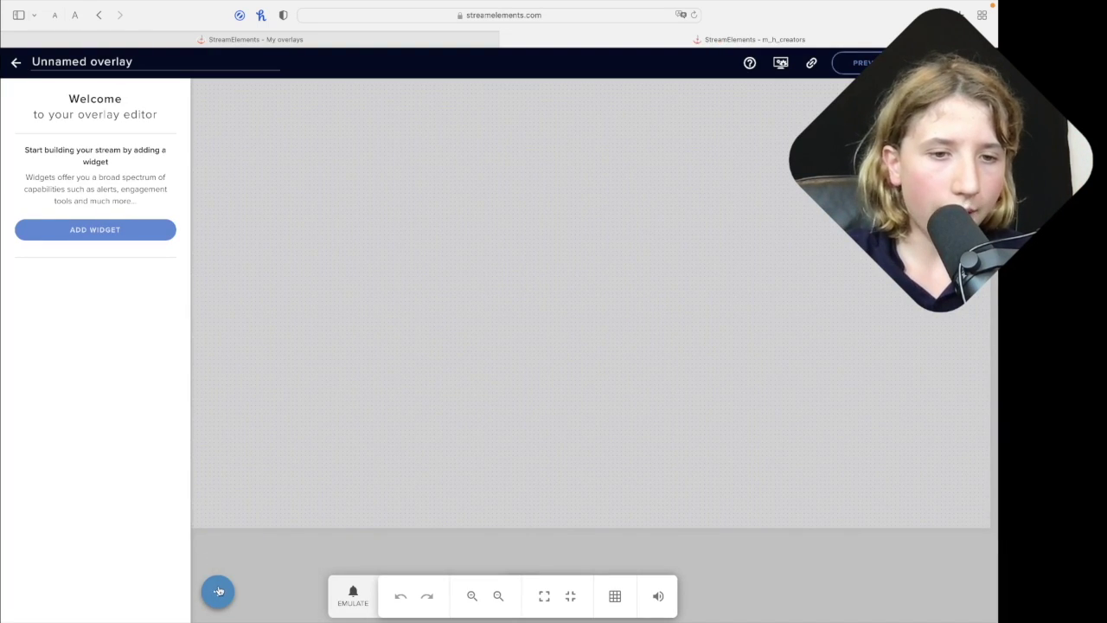
click(217, 592)
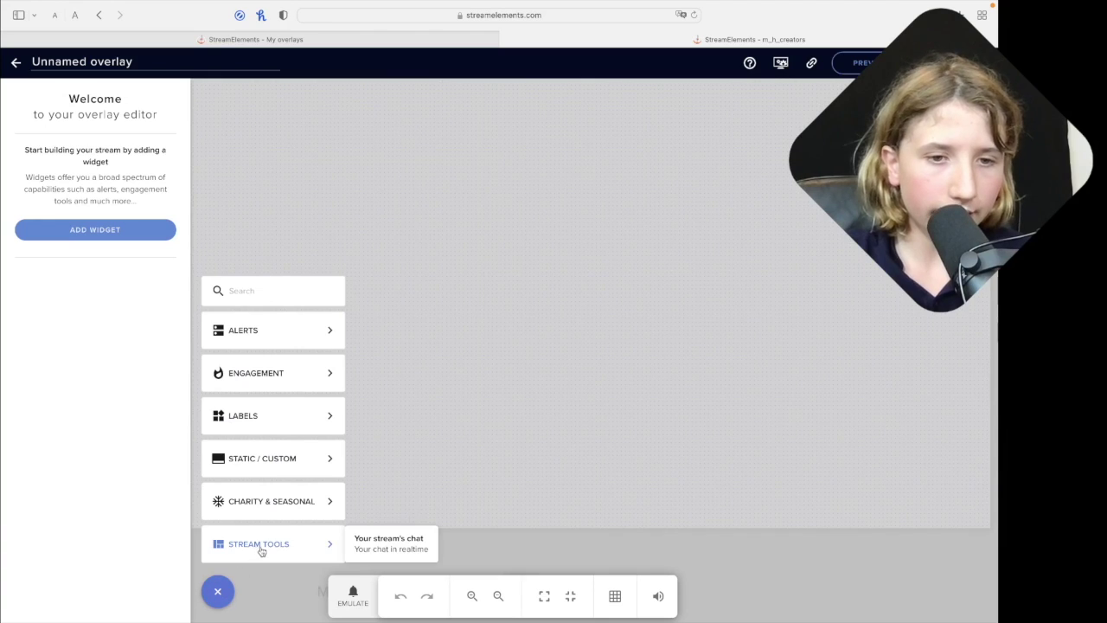
click(385, 541)
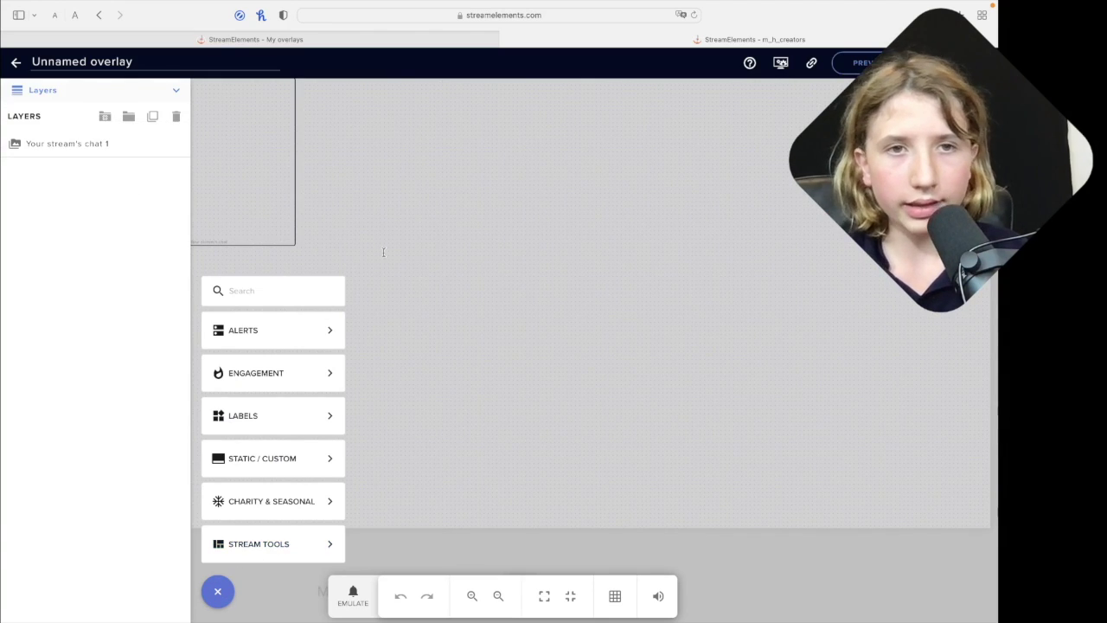
- Move the chat widget to the canvas's right side and resize it to about 480 by 1043 px
click(420, 200)
drag(282, 207, 903, 194)
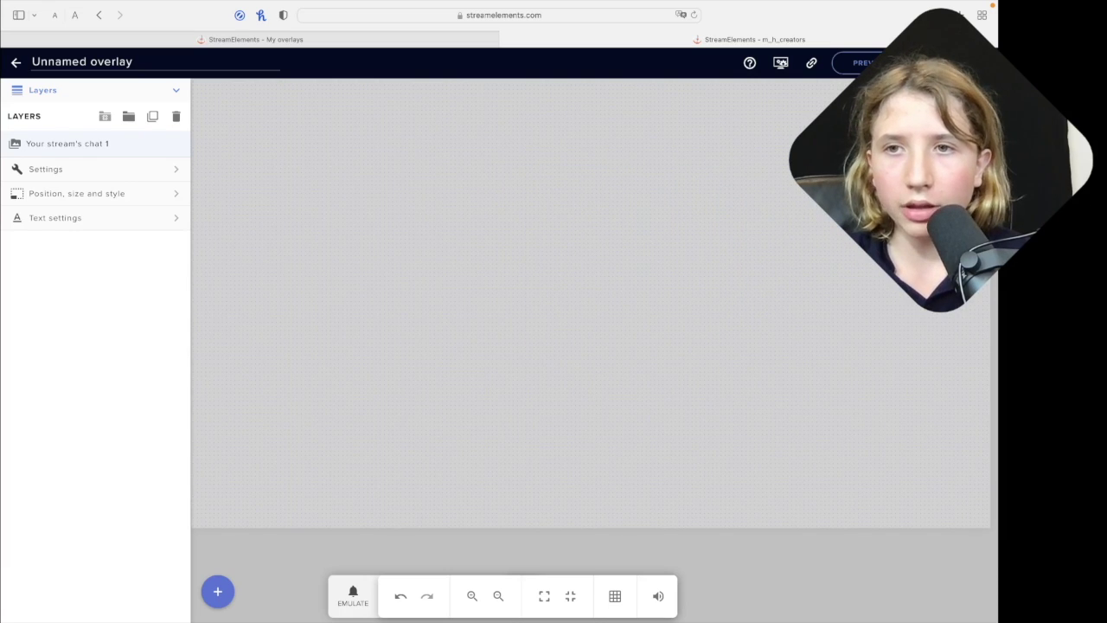
drag(869, 251, 775, 519)
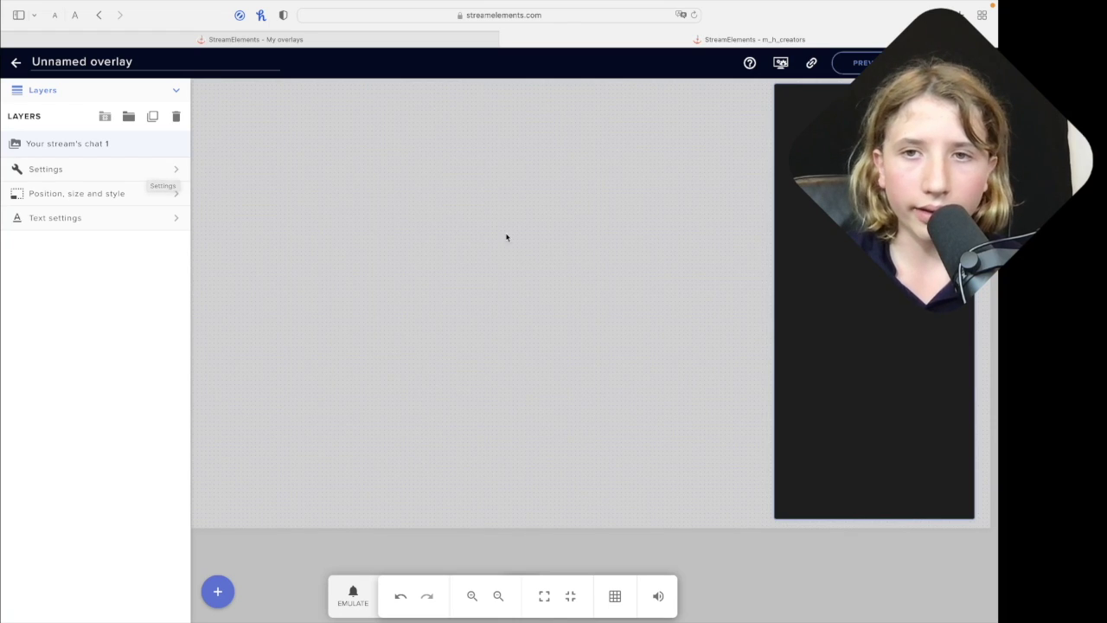
- Set the chat theme to Custom and make messages fade after 120 seconds instead of showing permanently
click(140, 166)
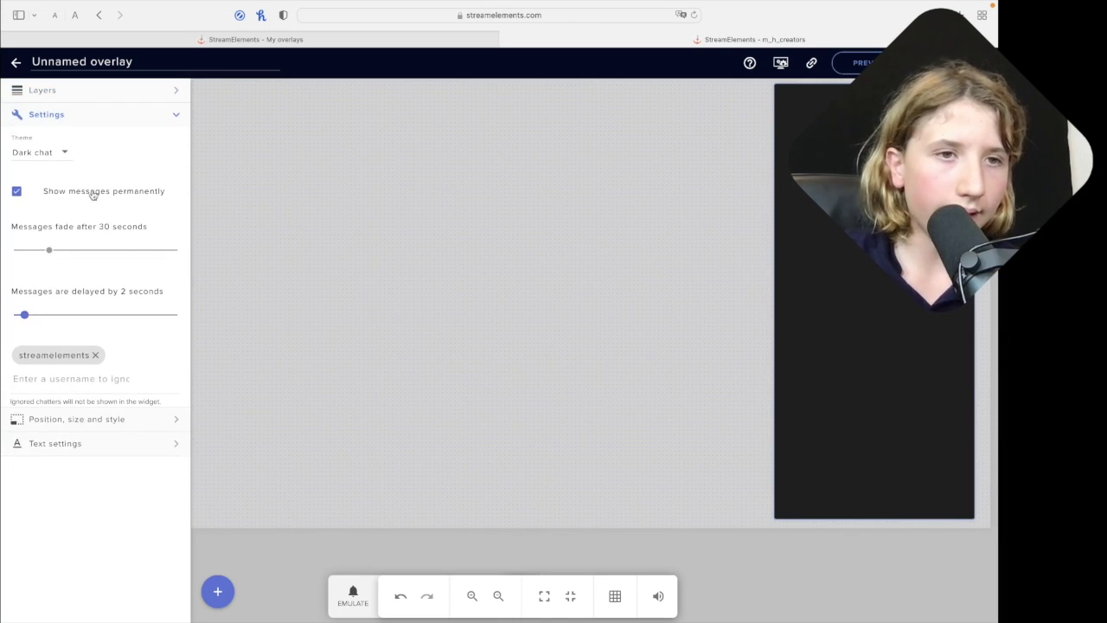
click(62, 153)
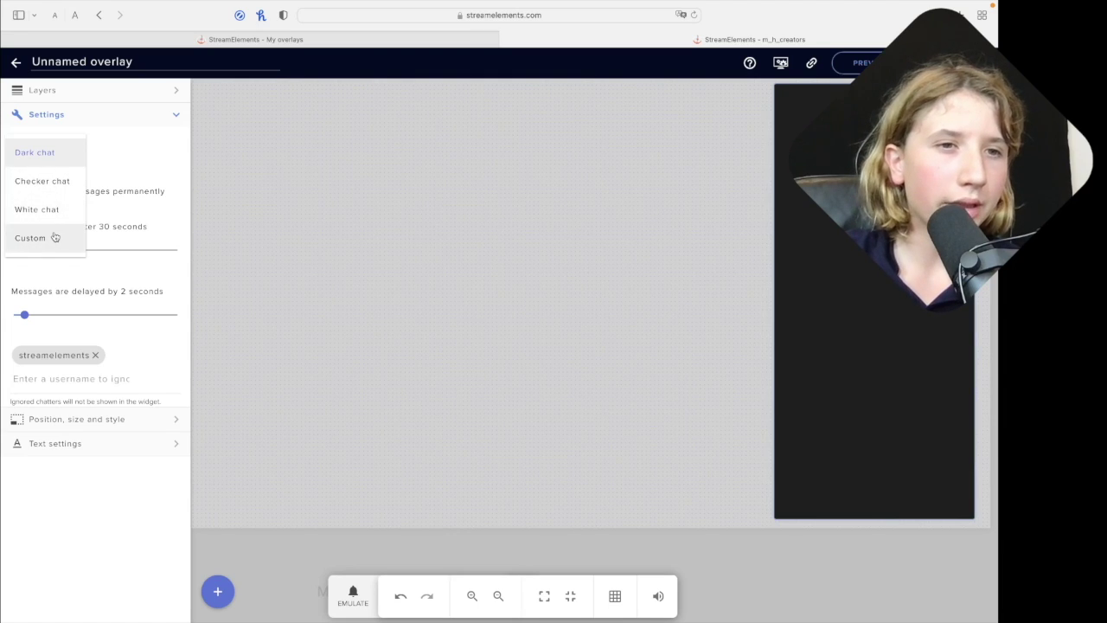
click(54, 238)
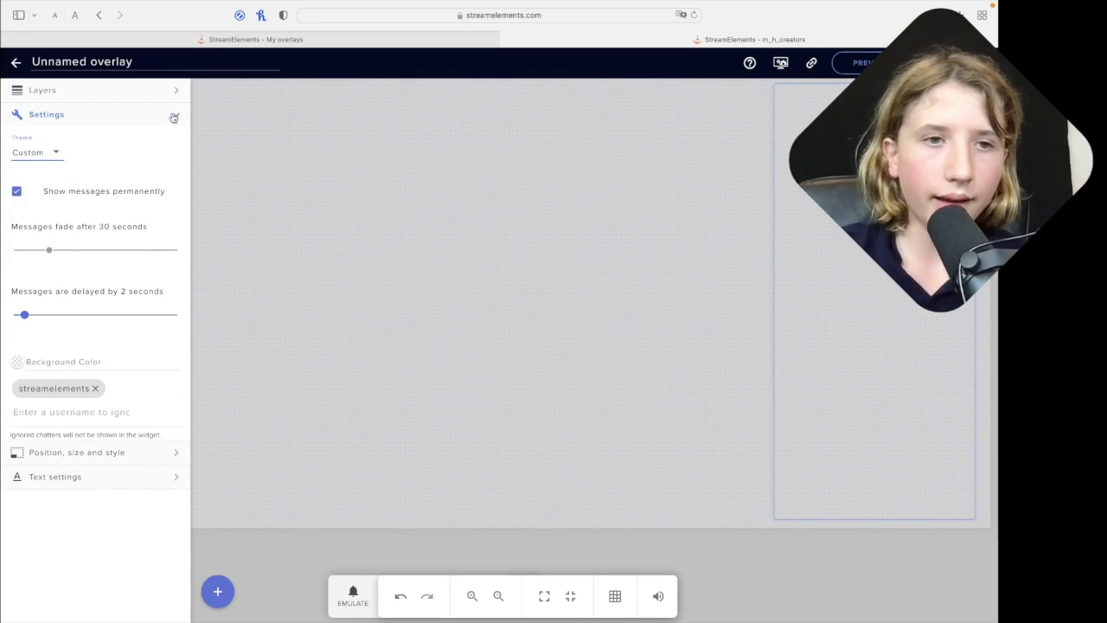
click(17, 193)
drag(49, 250, 204, 252)
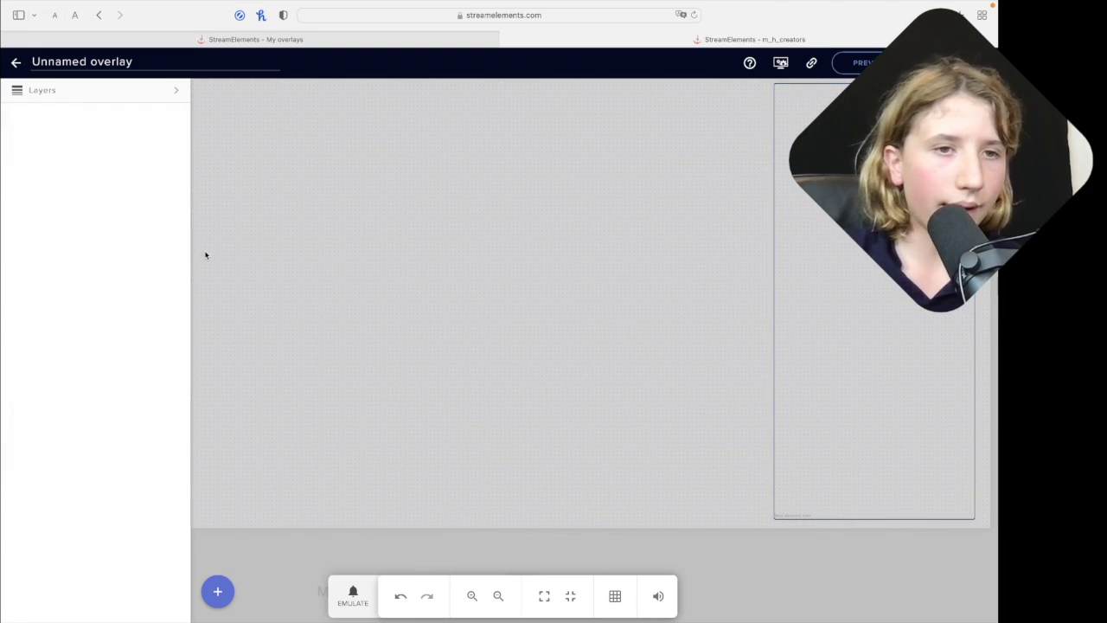
- Reselect the stream chat layer and set its message delay to 0 seconds
click(95, 95)
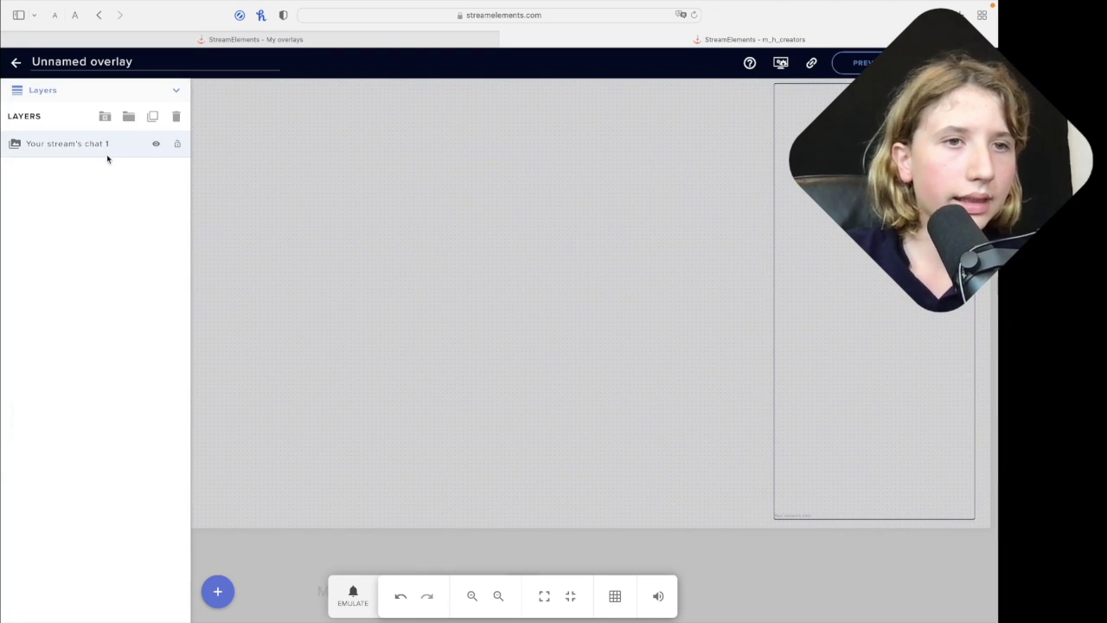
click(104, 150)
click(130, 192)
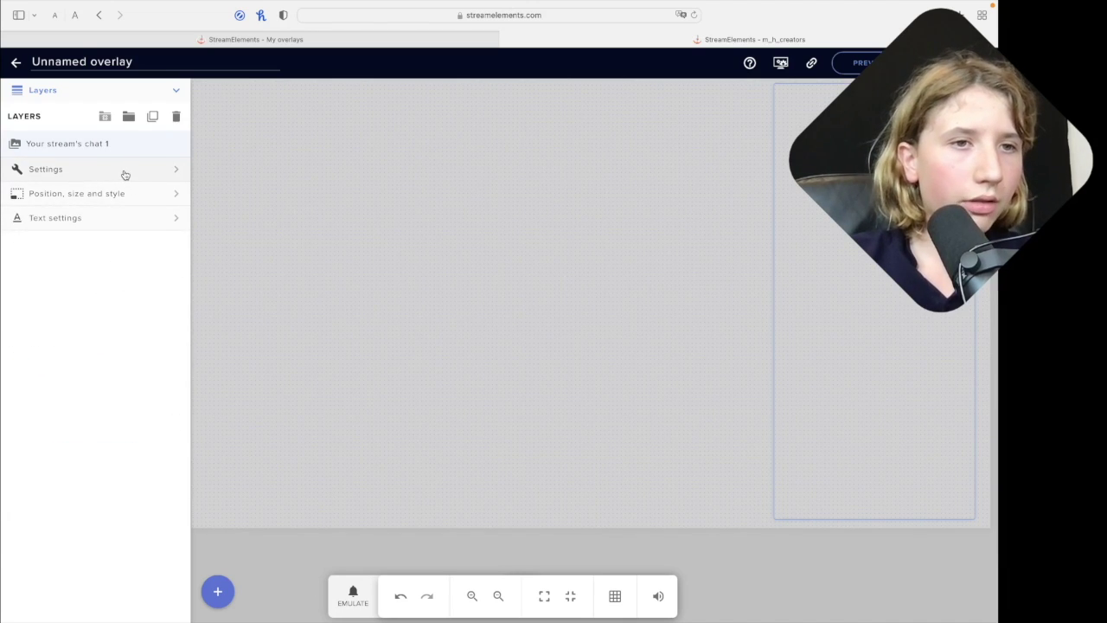
click(124, 171)
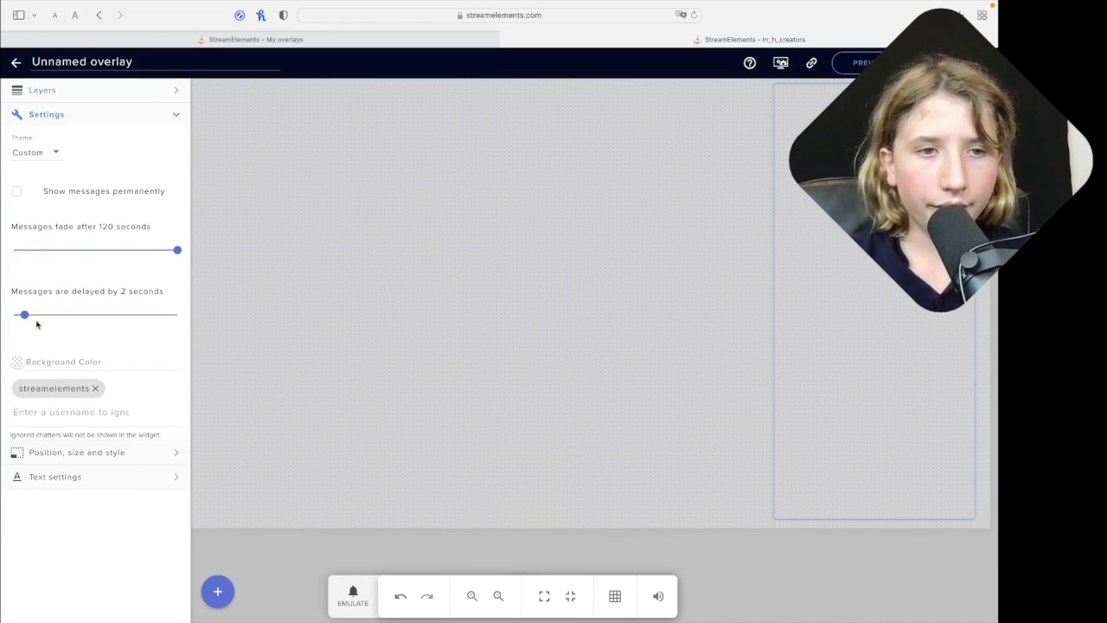
drag(27, 318, 8, 317)
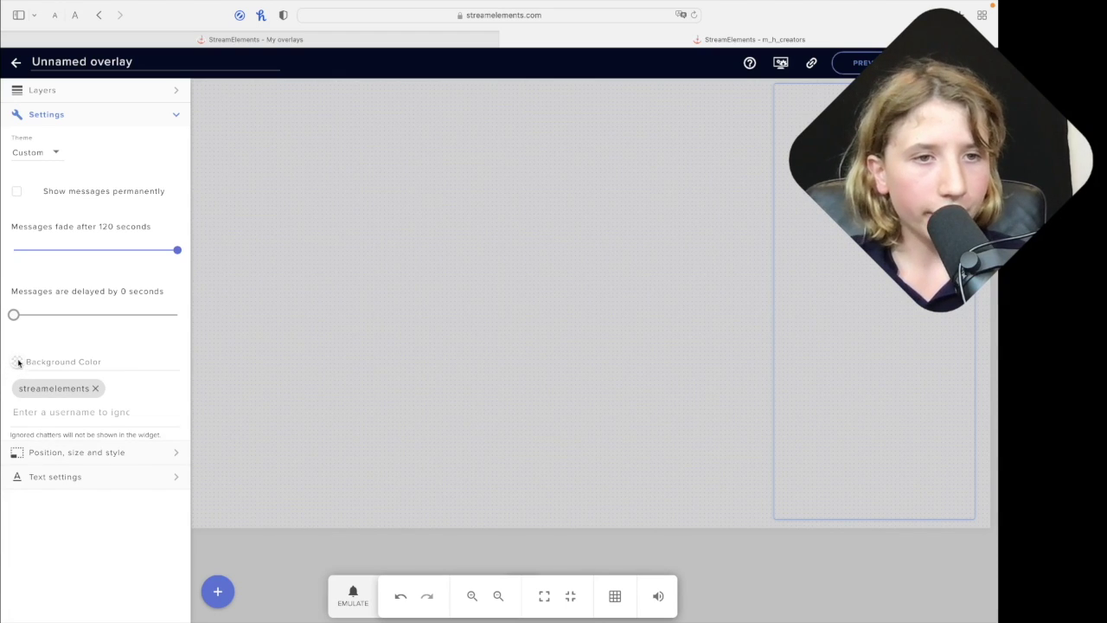
- Set the chat widget's background color to semi-transparent black, rgba(0, 0, 0, 0.51)
click(18, 363)
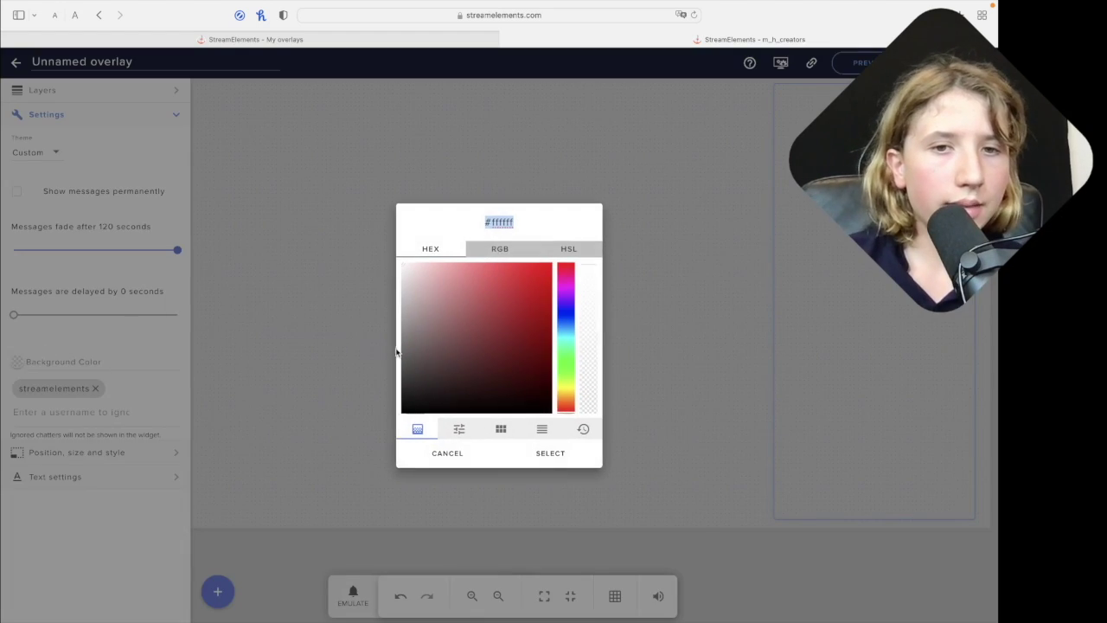
drag(457, 350, 384, 448)
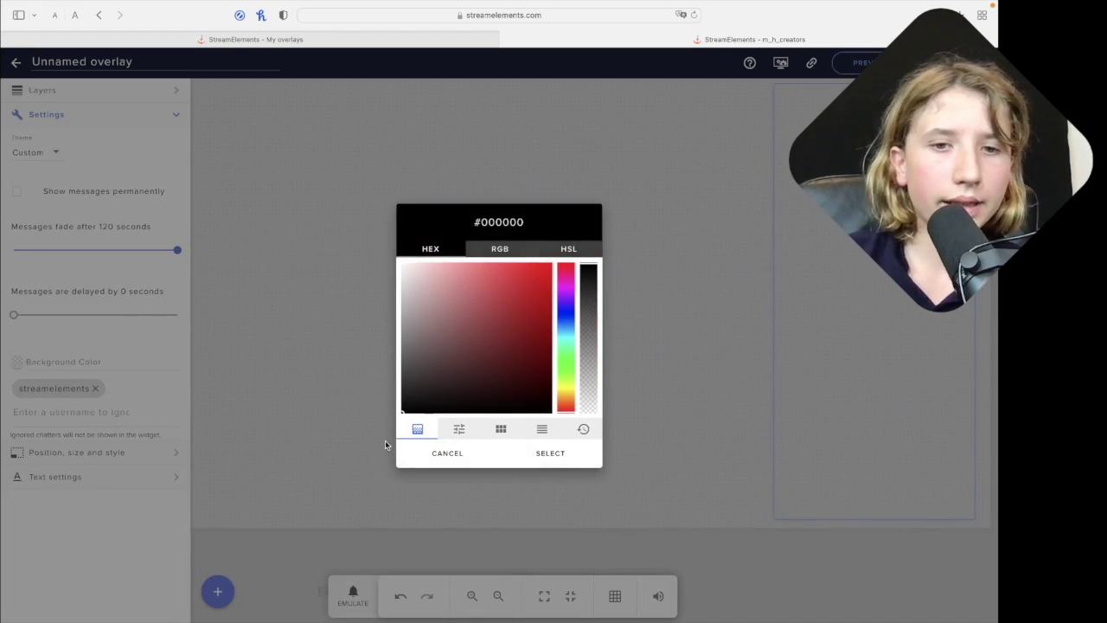
click(589, 338)
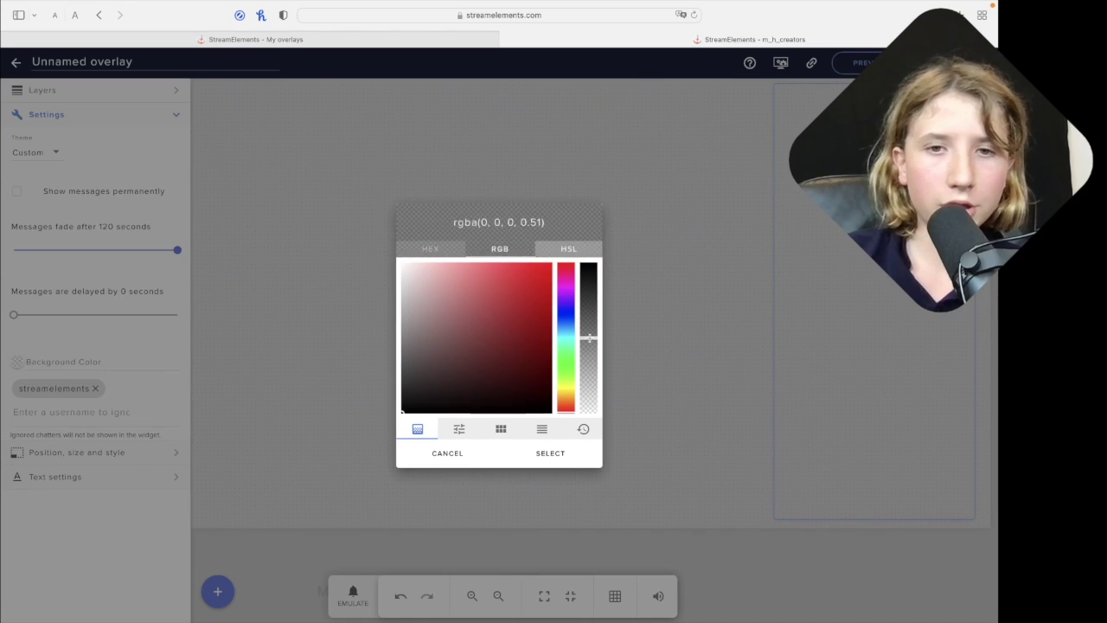
click(553, 452)
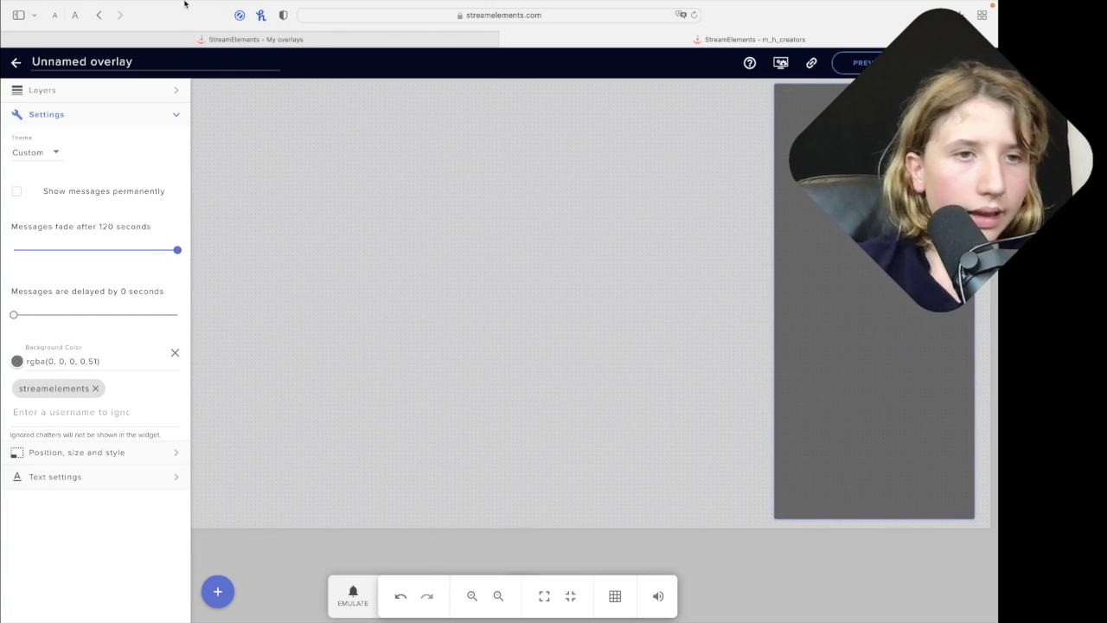
- Set the chat widget's width to 450 px and its height to 1040 px
click(113, 124)
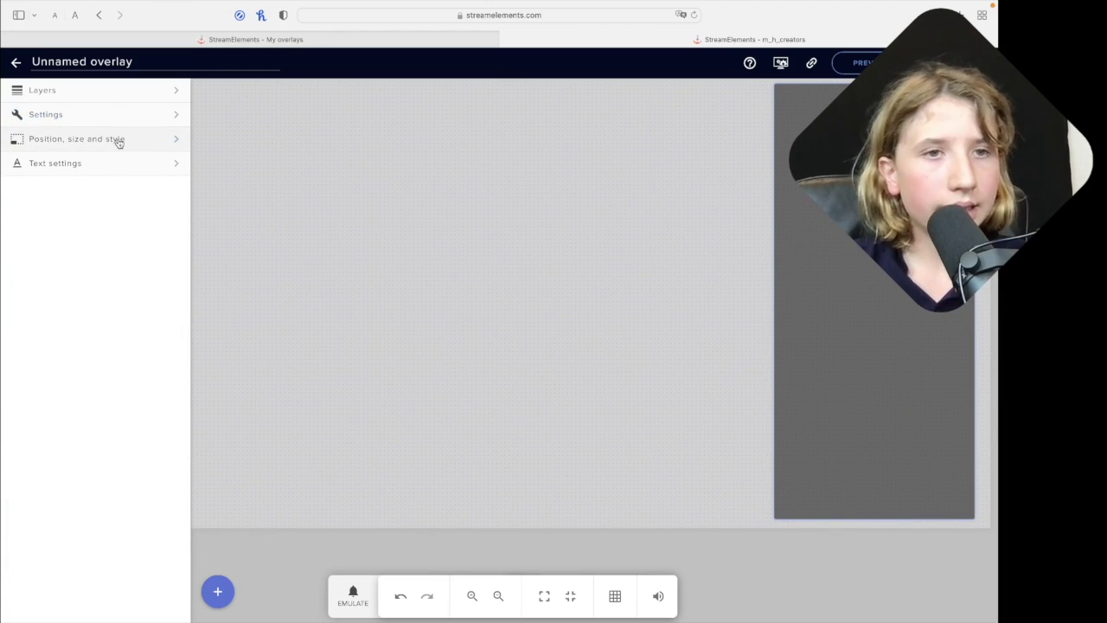
click(116, 139)
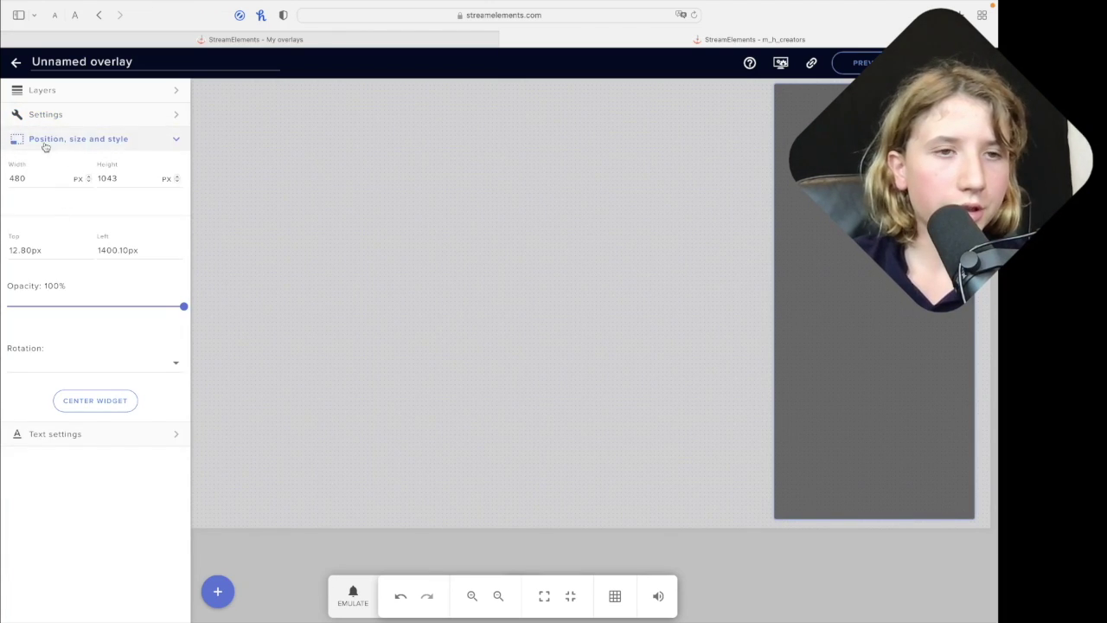
click(36, 173)
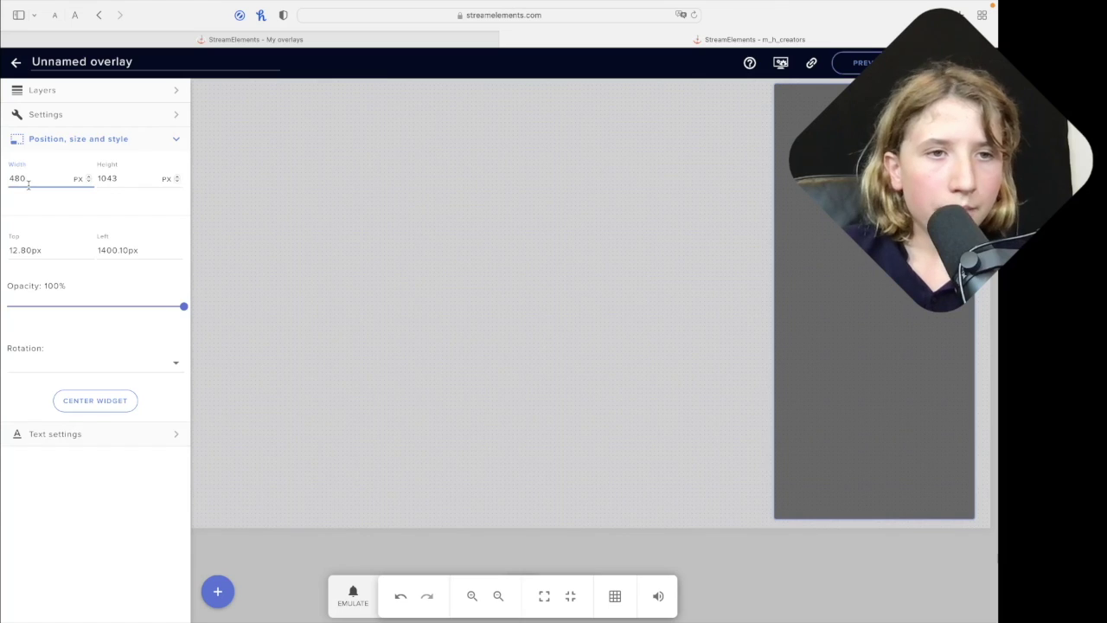
key(BackSpace)
key(BackSpace)
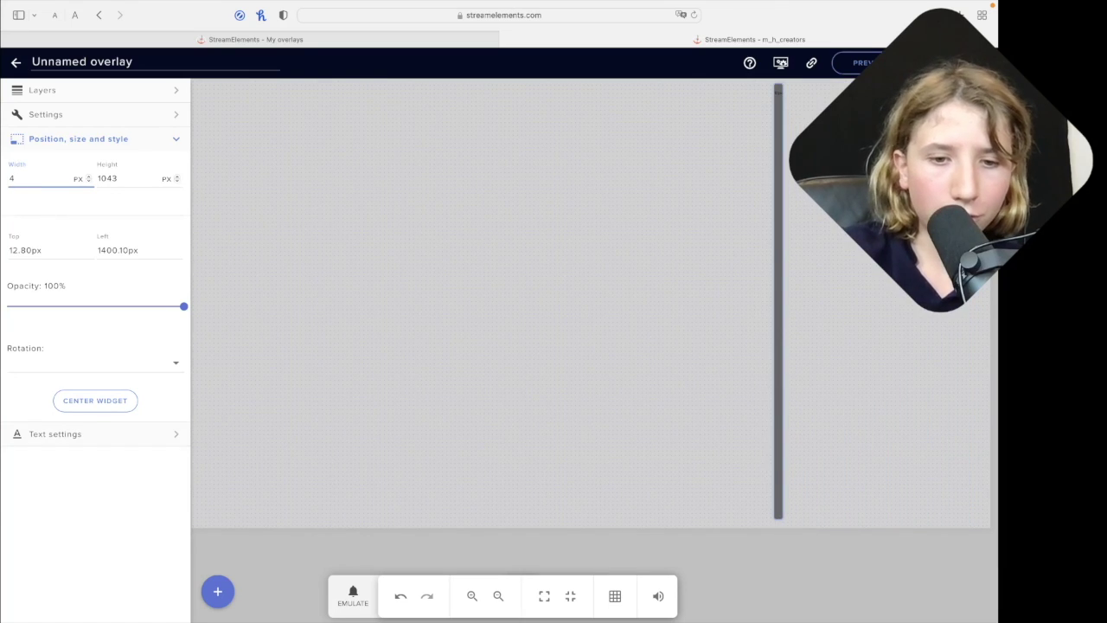
text(50)
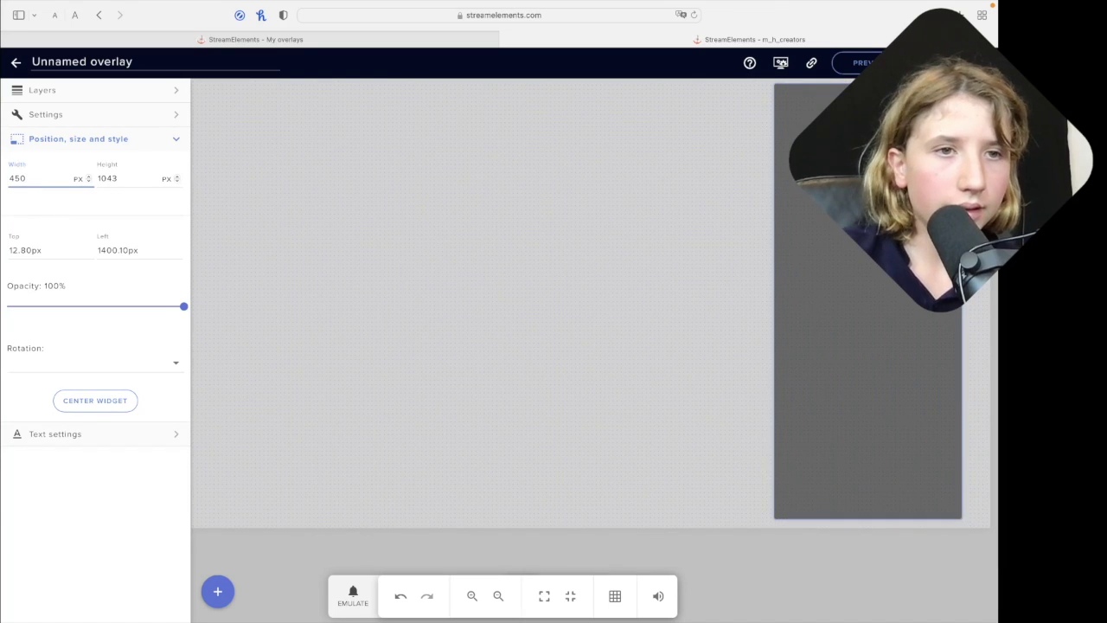
click(134, 177)
key(BackSpace)
text(0)
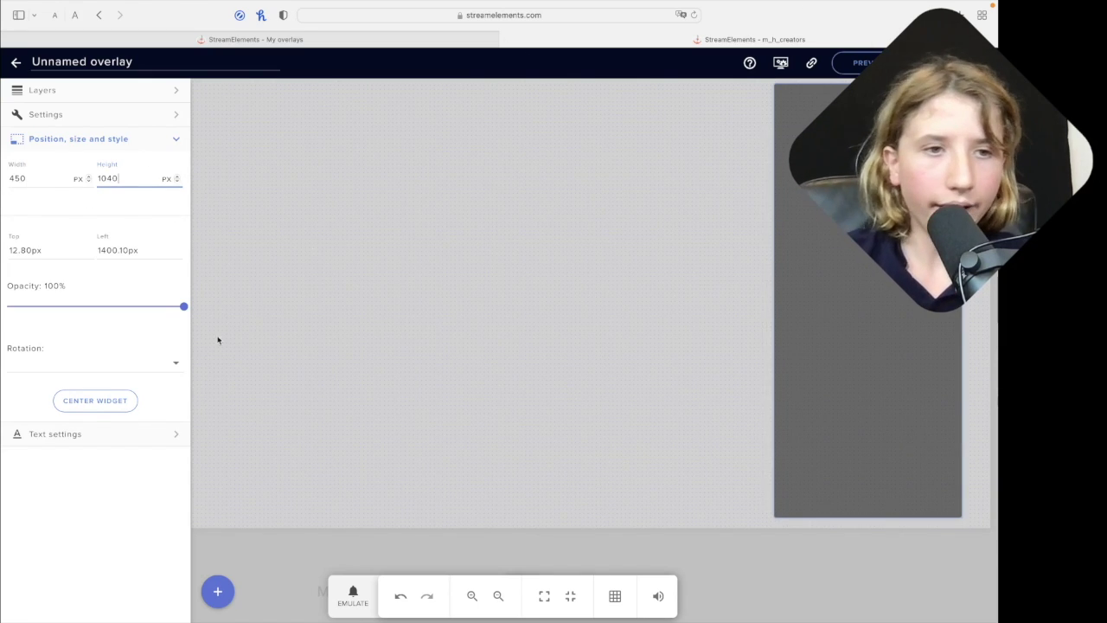
- Set the chat widget's top offset to 20 px and its width to 500 px
click(48, 249)
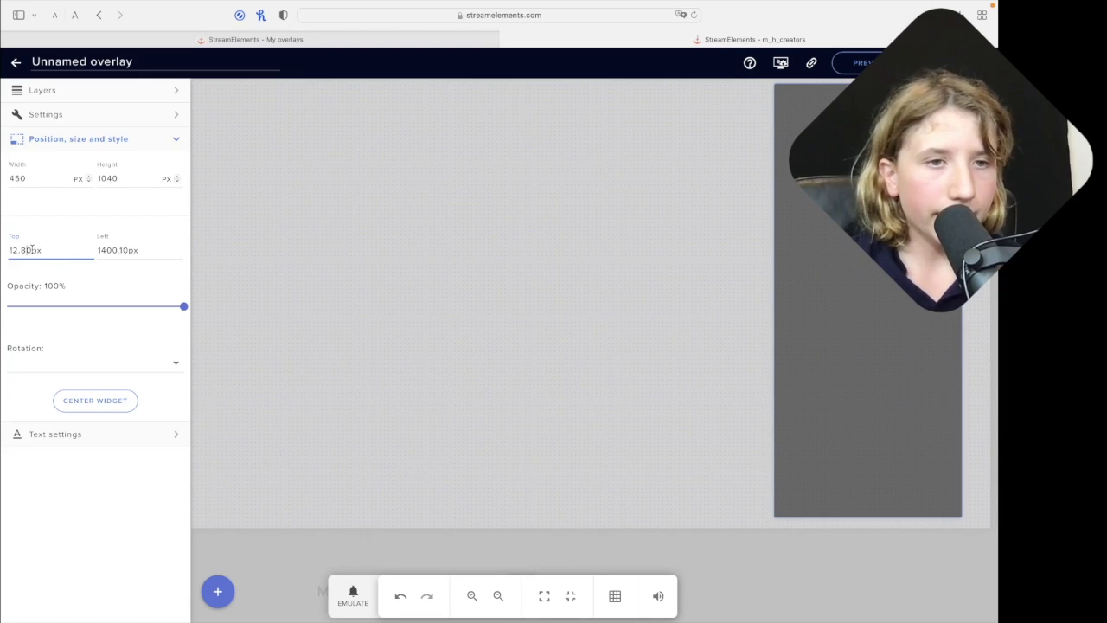
key(BackSpace)
key(BackSpace)
key(BackSpace)
key(BackSpace)
key(BackSpace)
text(20)
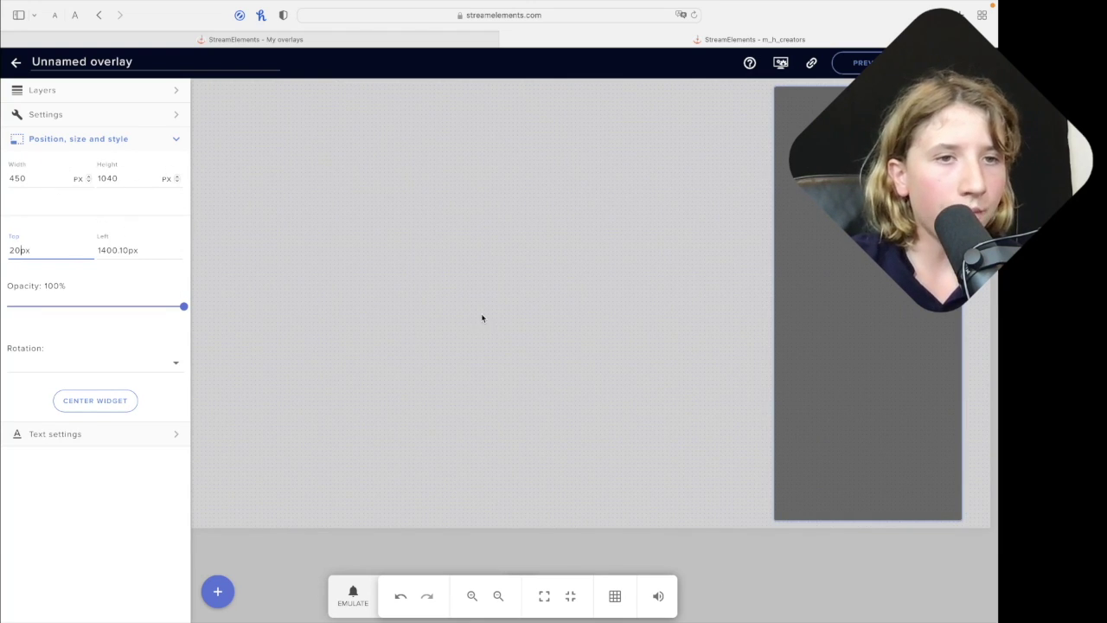
double_click(38, 177)
text(500)
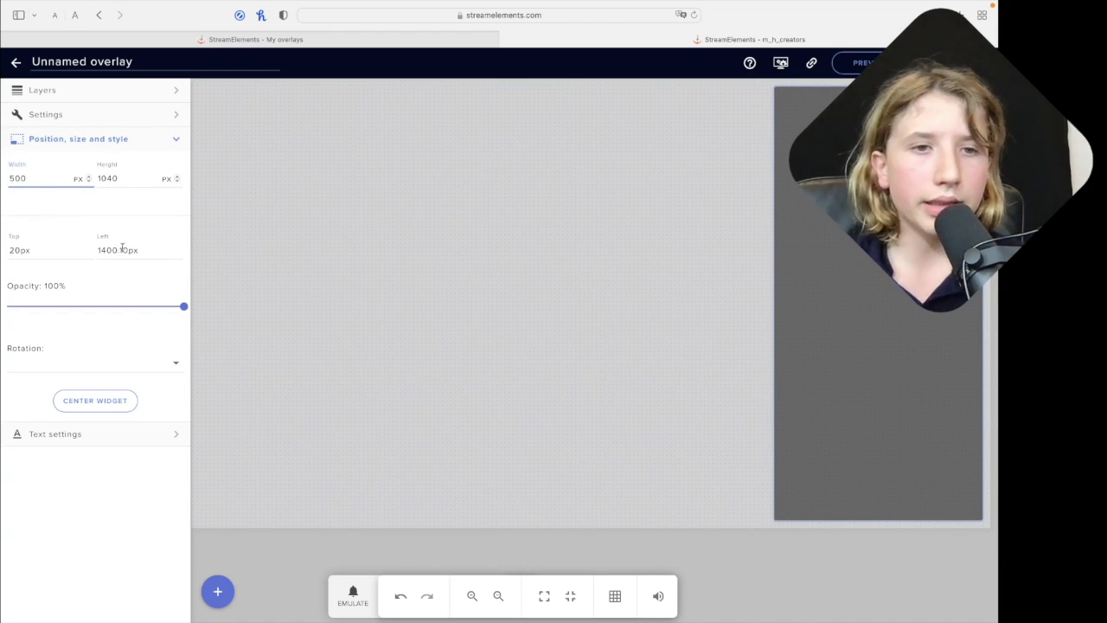
- Set the chat widget's left offset to 20 px
click(166, 250)
key(BackSpace)
key(BackSpace)
key(BackSpace)
key(BackSpace)
key(BackSpace)
key(BackSpace)
key(BackSpace)
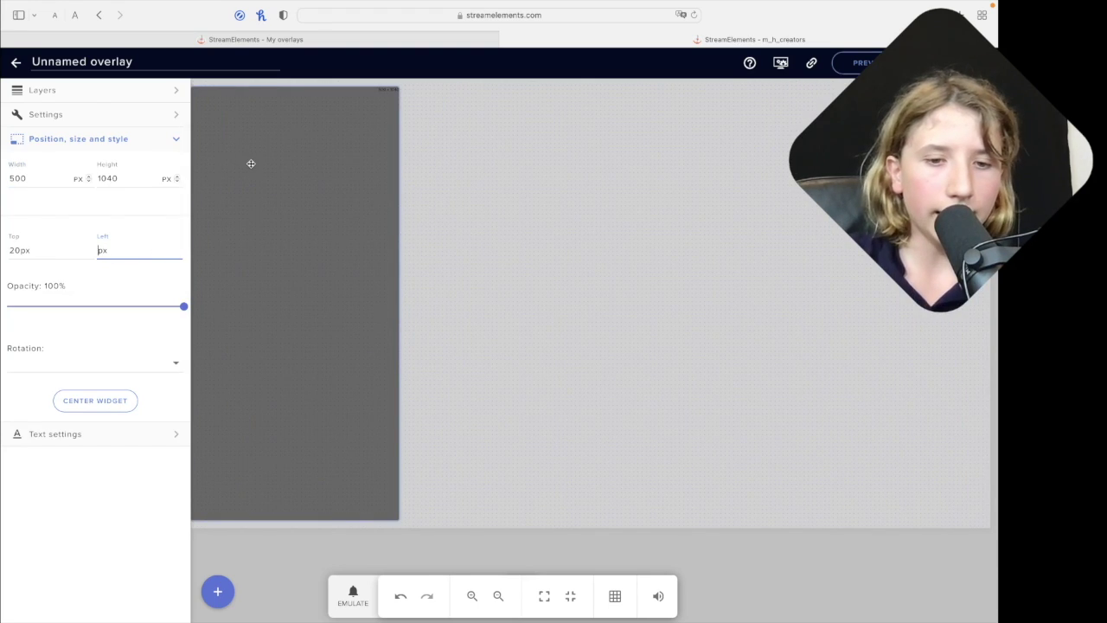
text(20)
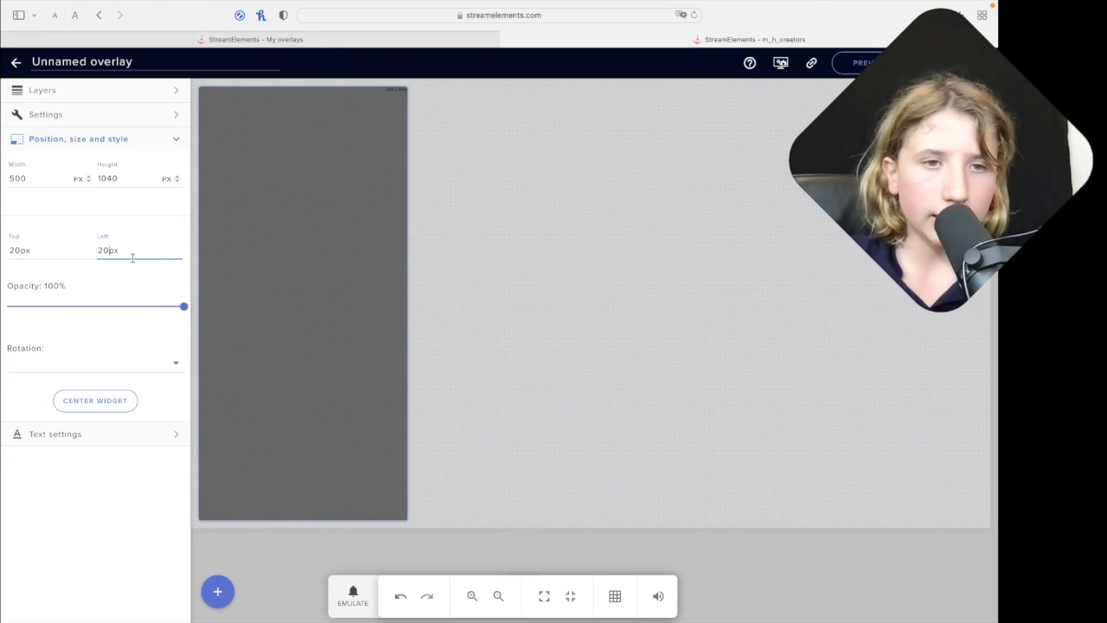
- Set the chat widget's left offset to 1400 px
key(BackSpace)
key(BackSpace)
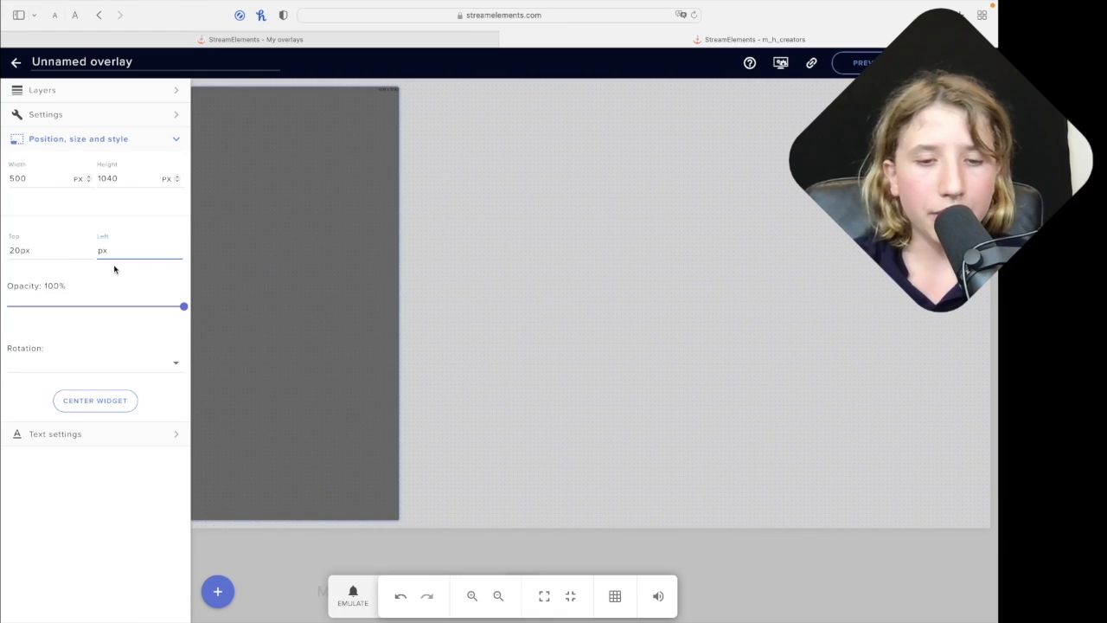
text(1)
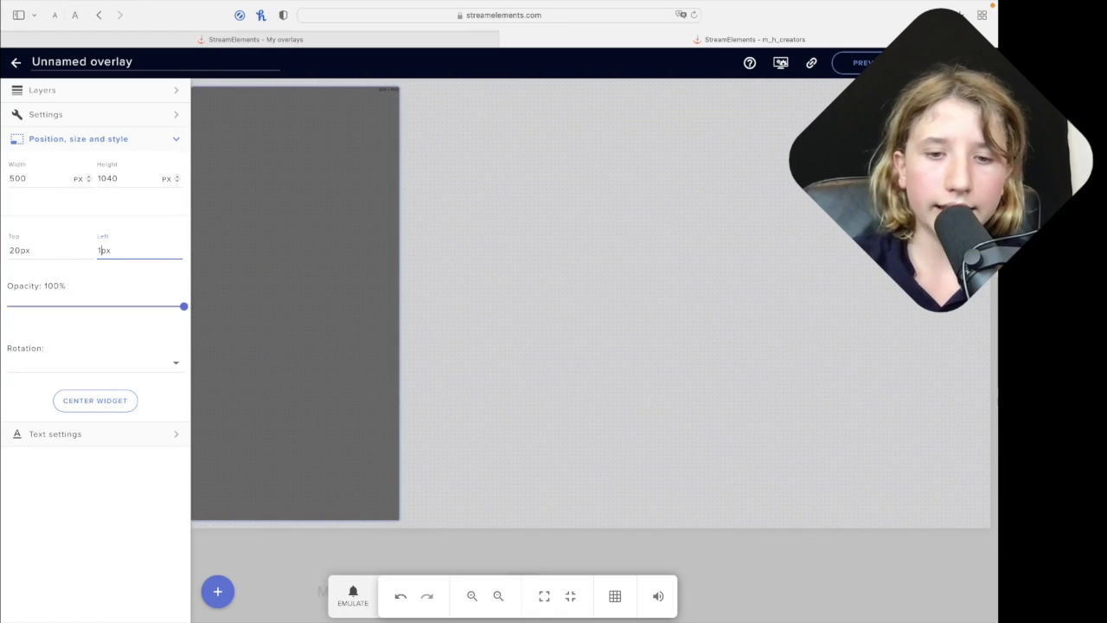
text(400)
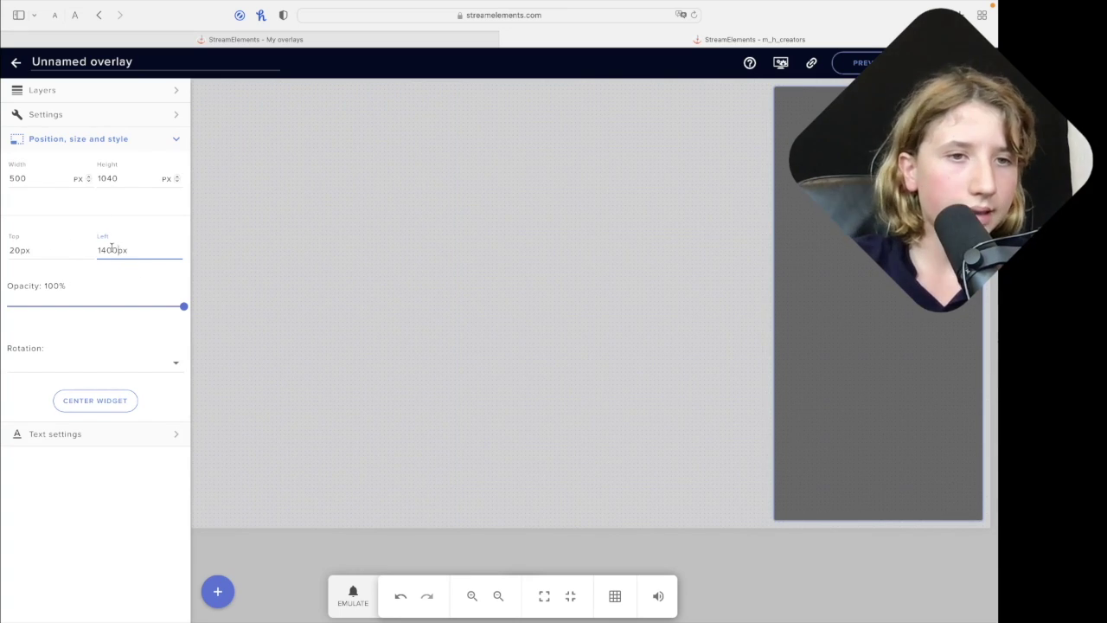
click(31, 251)
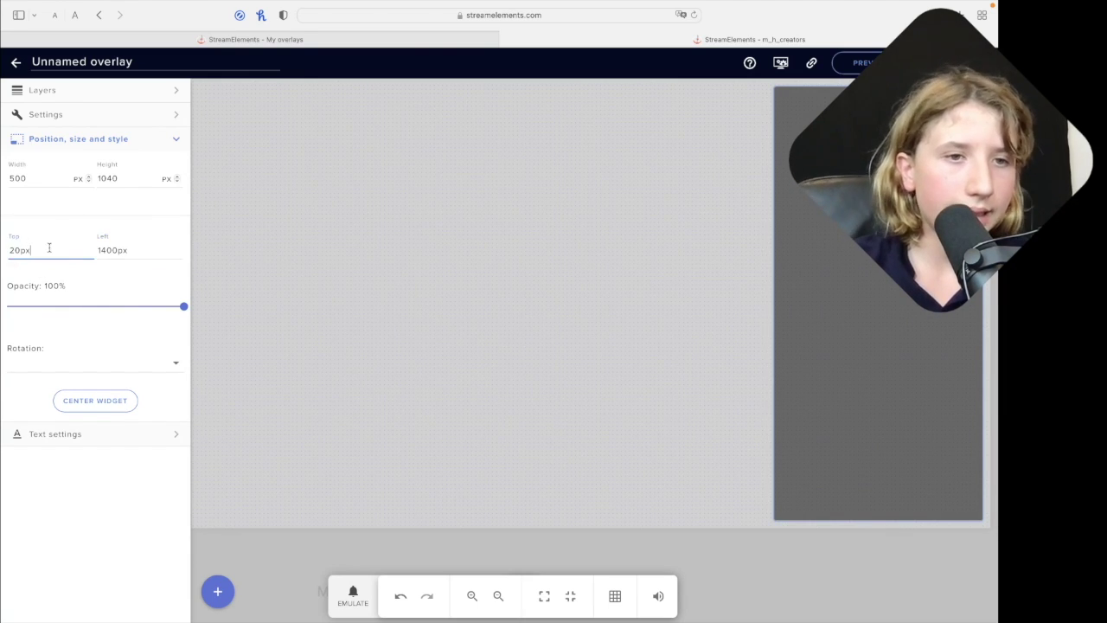
key(BackSpace)
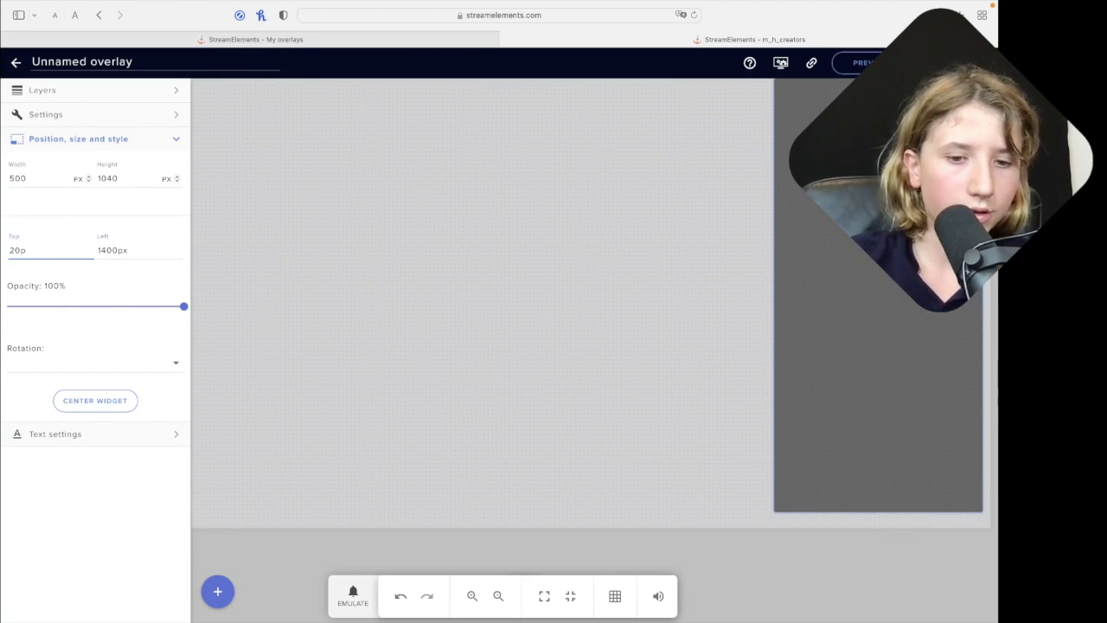
text(x)
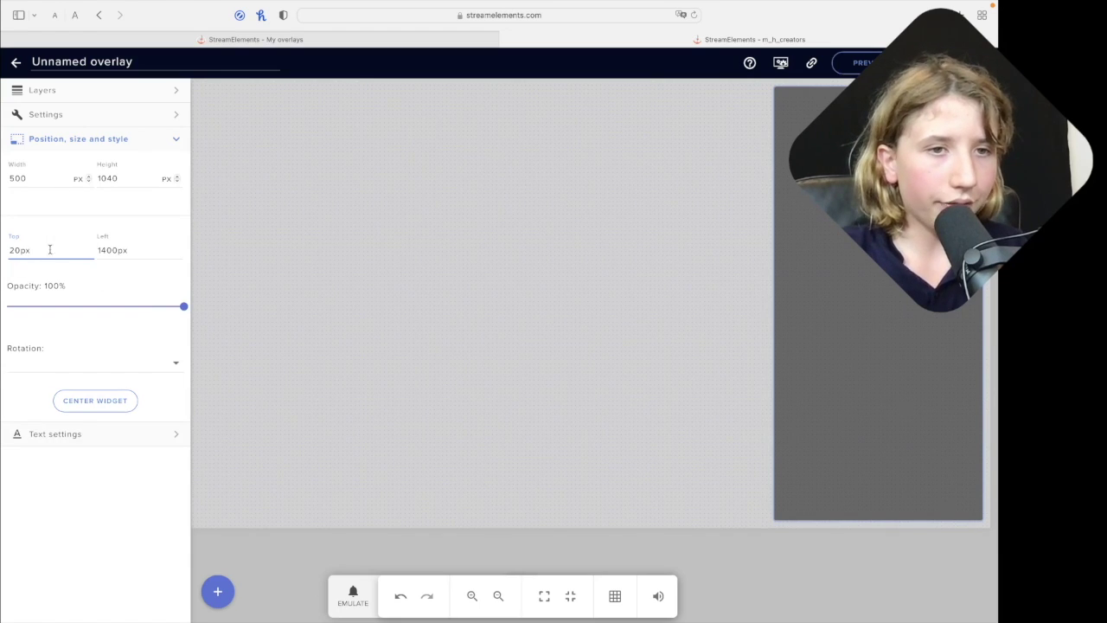
- Try lowering the chat widget's opacity to 36%, and restore it to 100%
drag(183, 306, 62, 306)
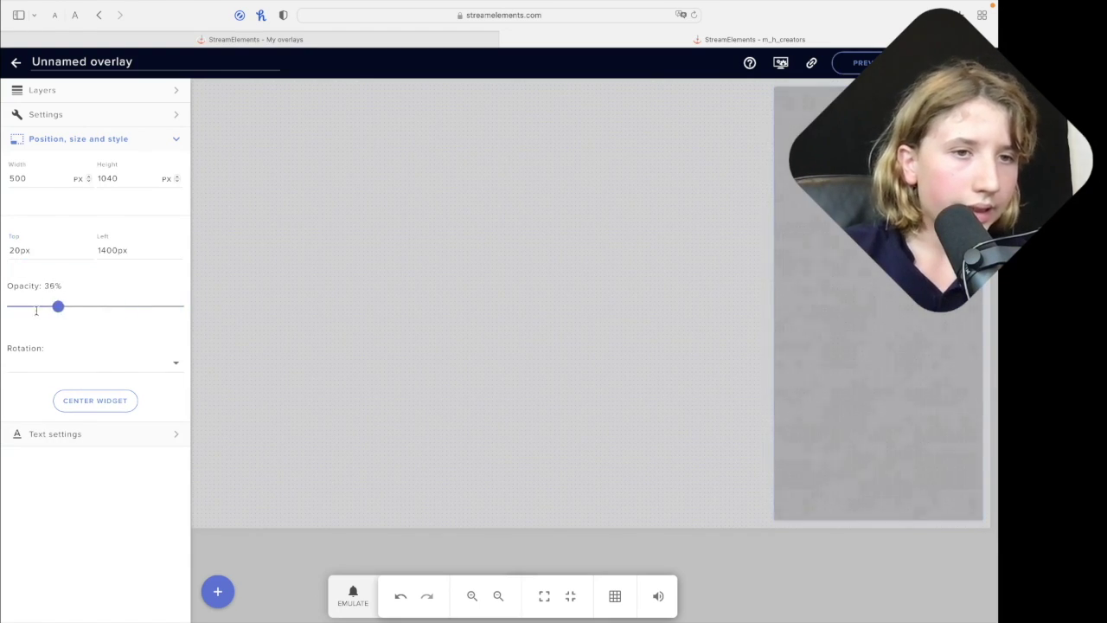
click(173, 305)
mouse_move(172, 304)
mouse_down()
mouse_move(20, 306)
mouse_move(186, 310)
mouse_up()
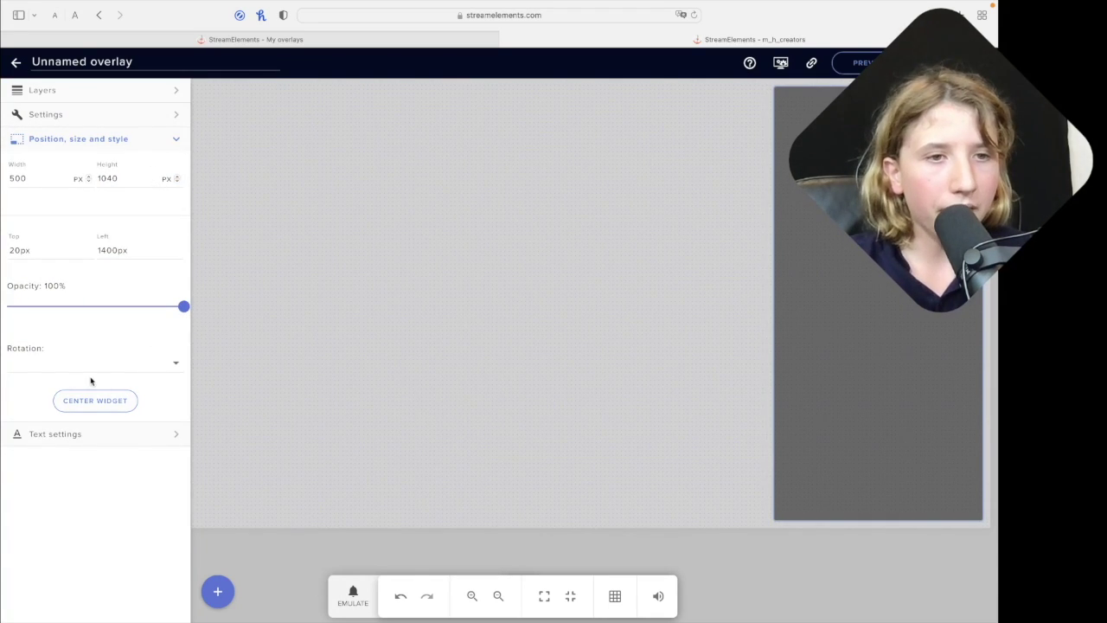
- Set the chat widget's text font to Almarai and its text colour to white, rgb(255, 255, 255)
click(150, 145)
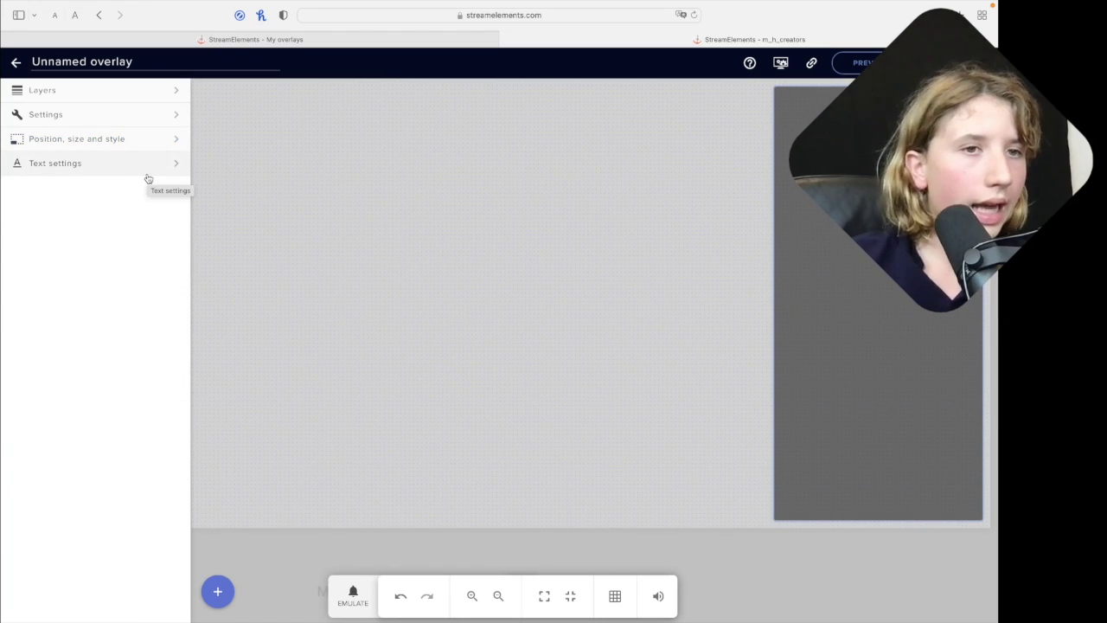
click(148, 176)
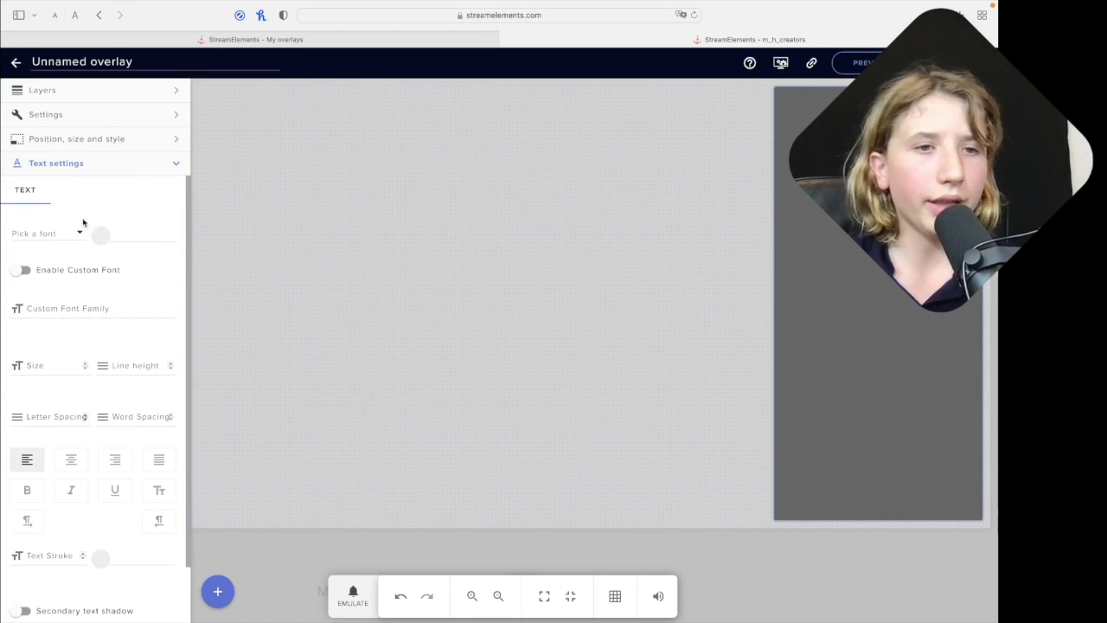
click(77, 233)
scroll(48, 366, down, 1)
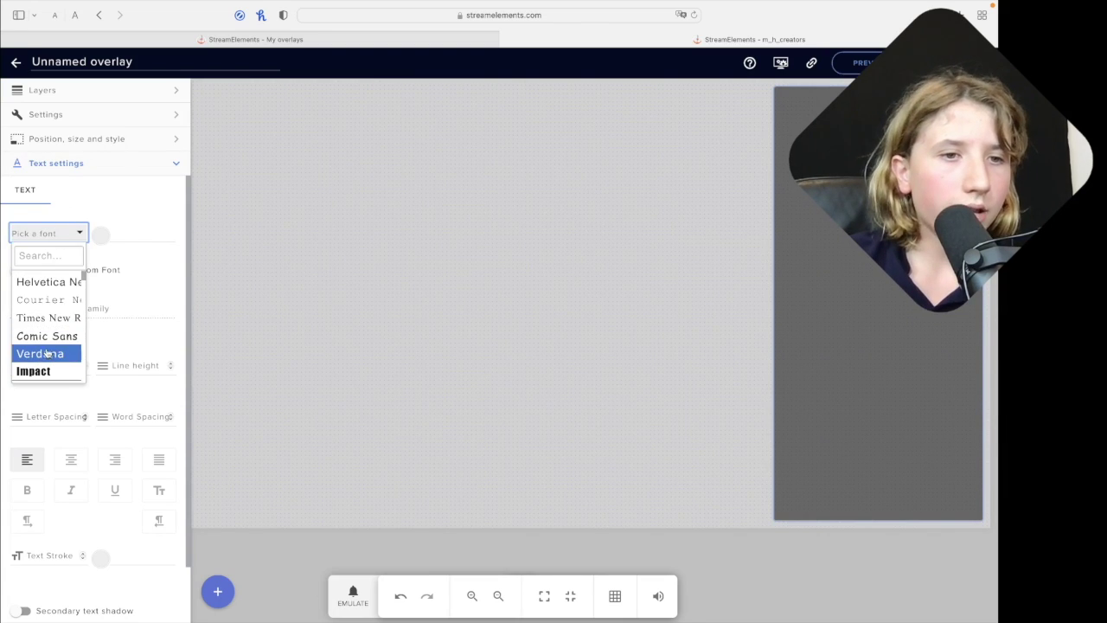
scroll(48, 366, down, 10)
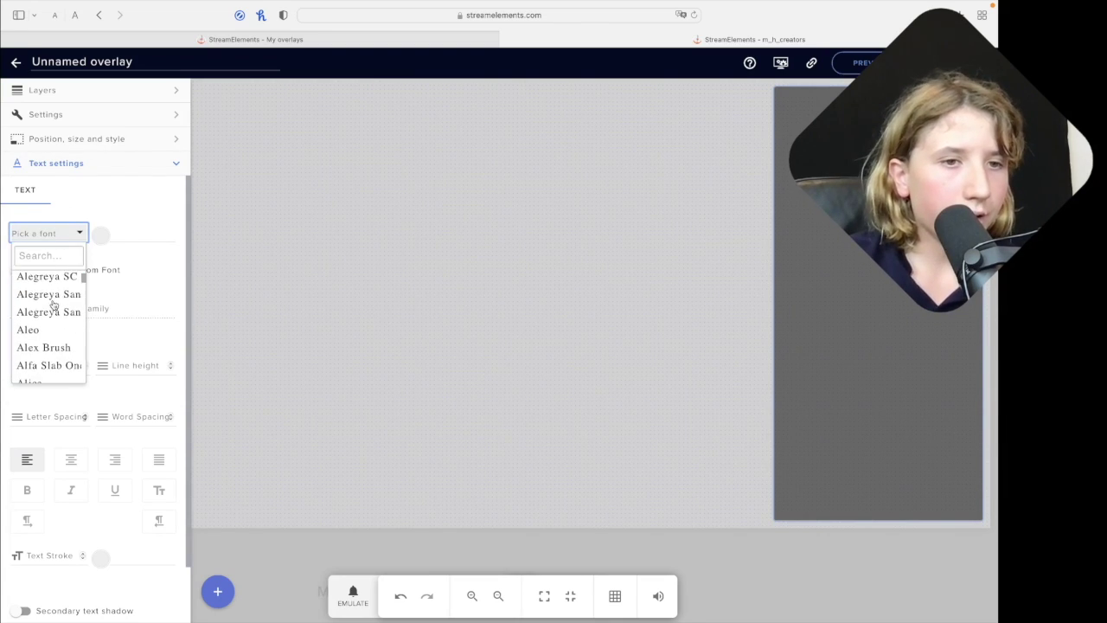
scroll(48, 320, down, 5)
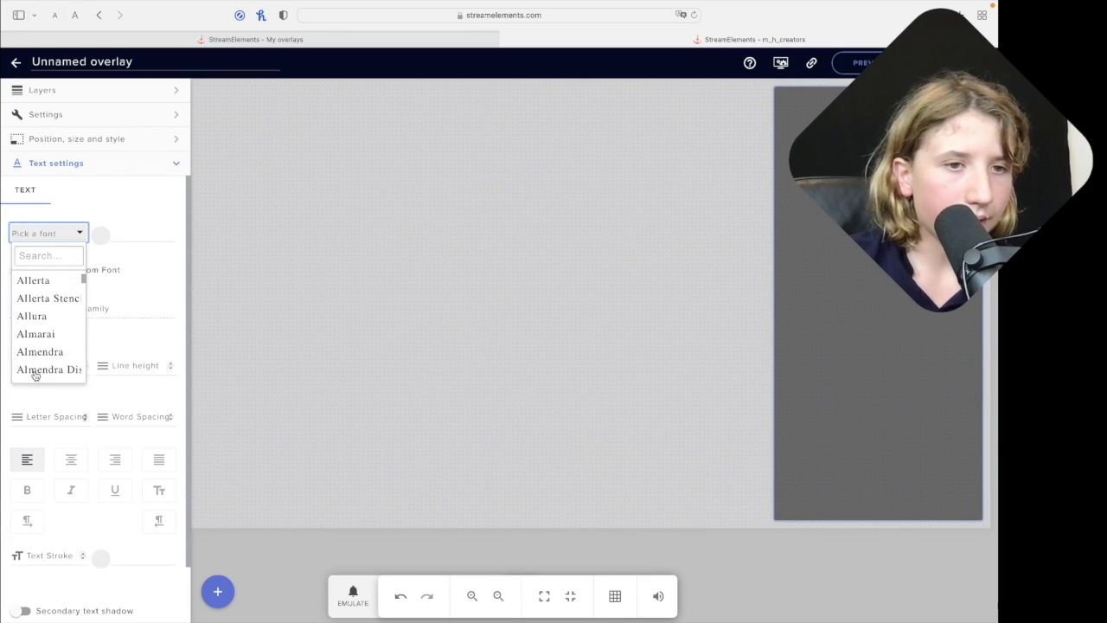
click(45, 322)
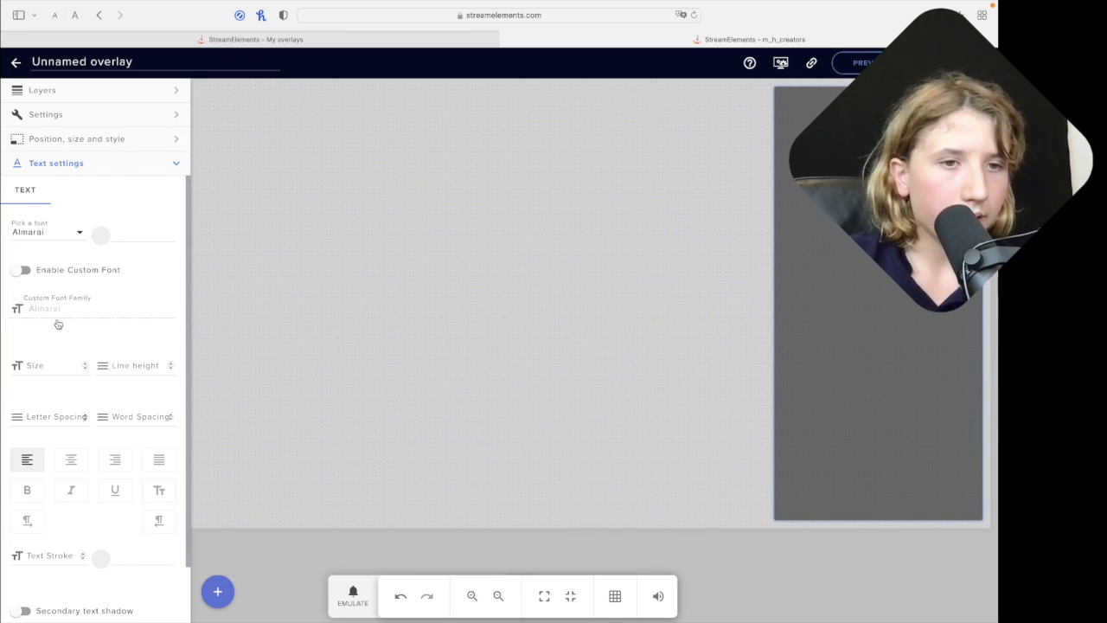
click(102, 234)
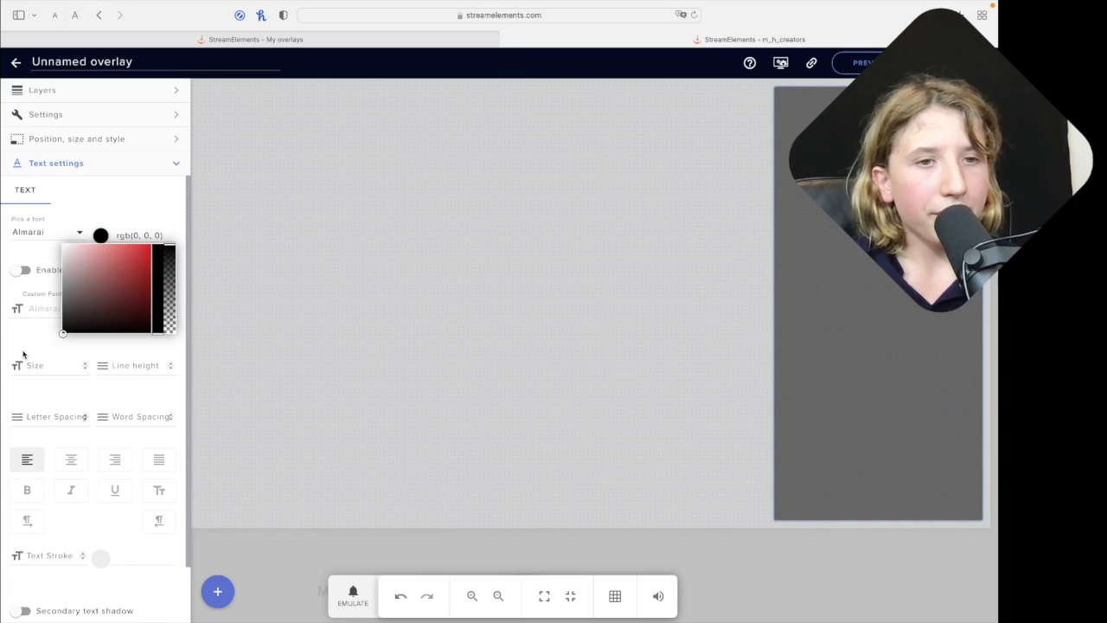
click(246, 247)
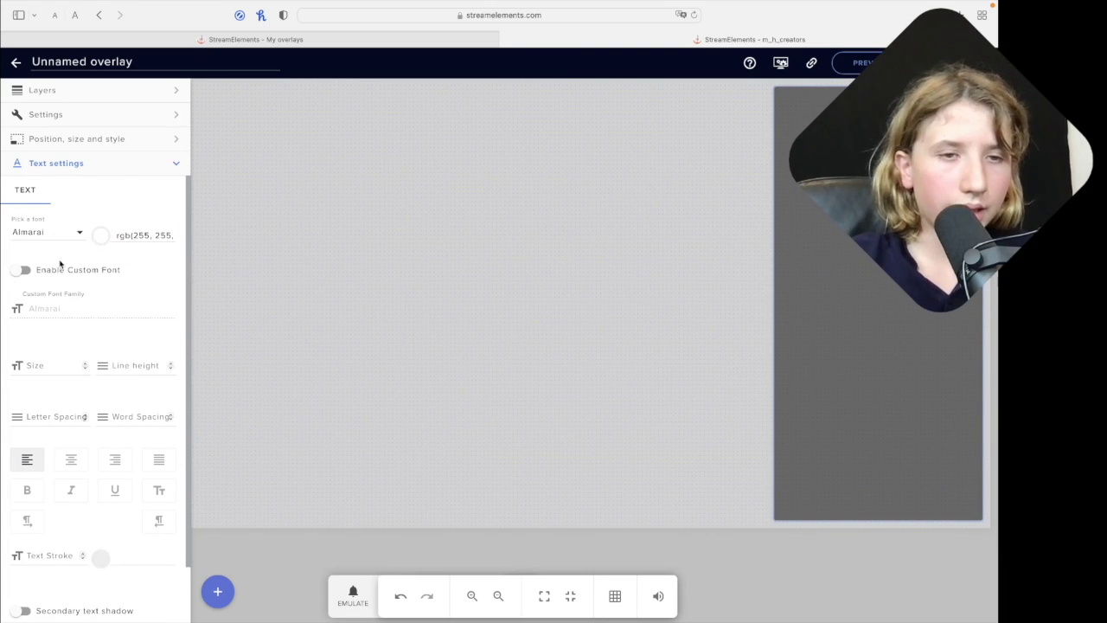
- Set the chat widget's text size to 24, leaving the custom font option disabled
click(21, 270)
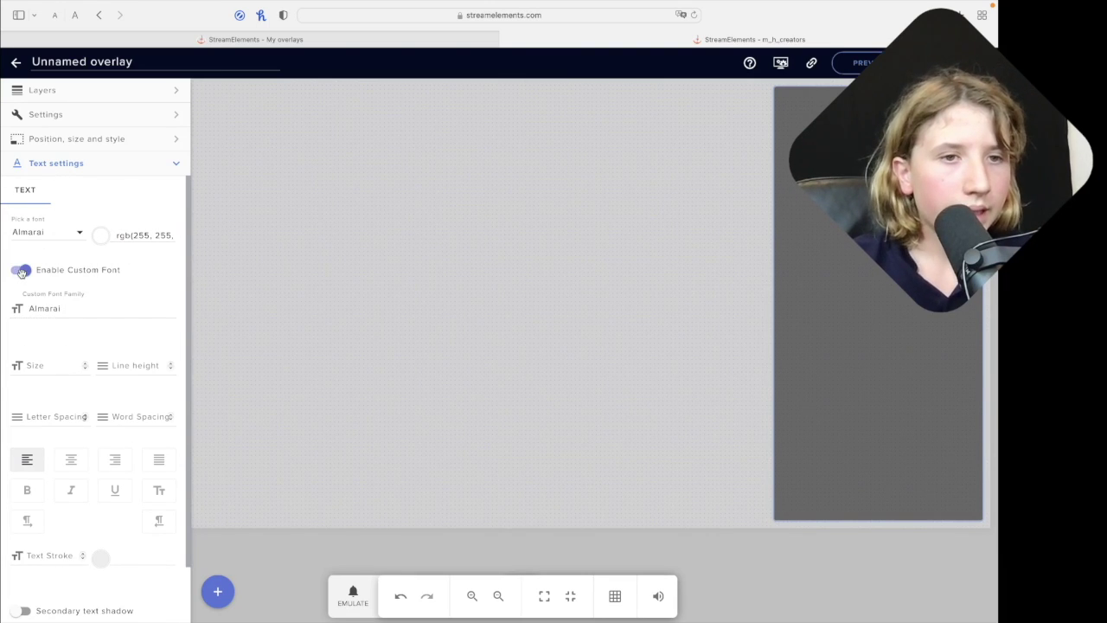
click(22, 271)
scroll(52, 305, down, 2)
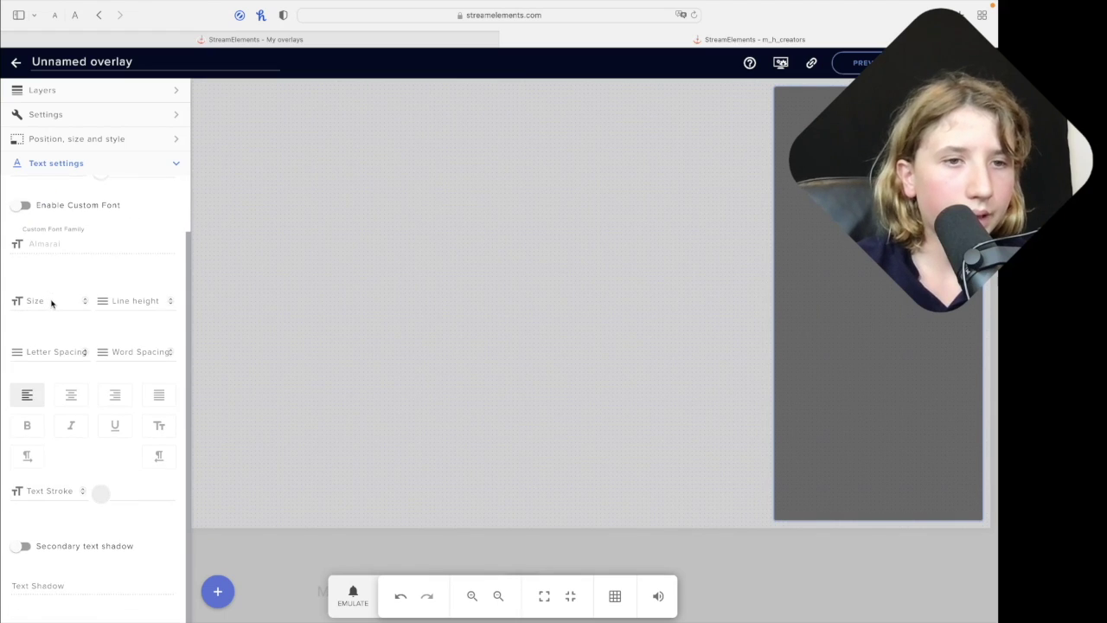
click(65, 301)
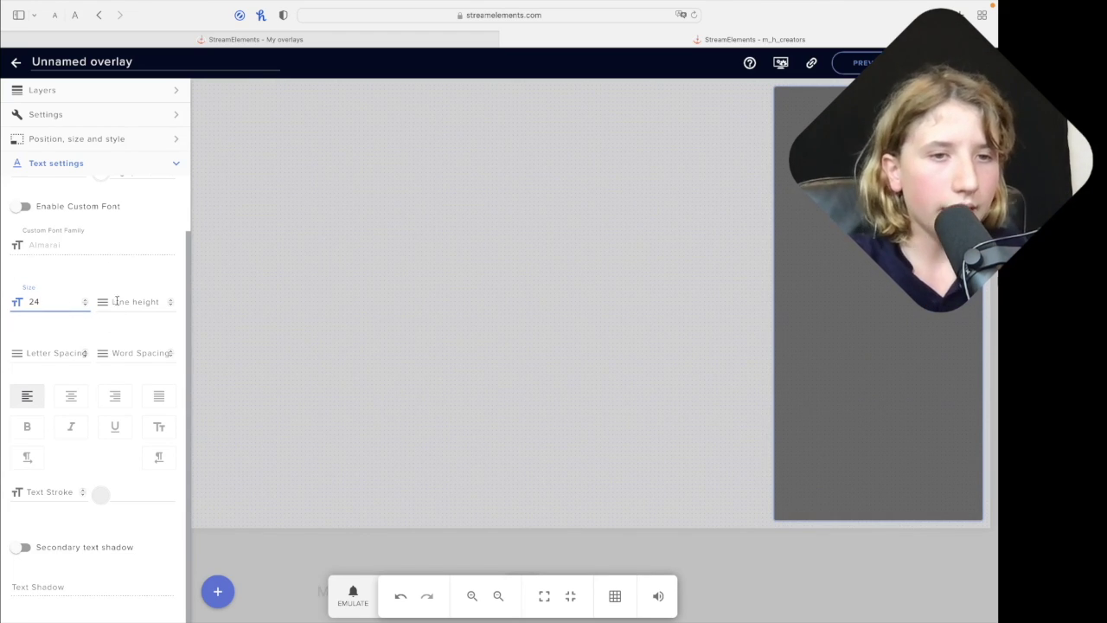
- Try centre and right alignment for the chat text, return it to left alignment, and make it bold
click(28, 400)
click(69, 399)
click(113, 398)
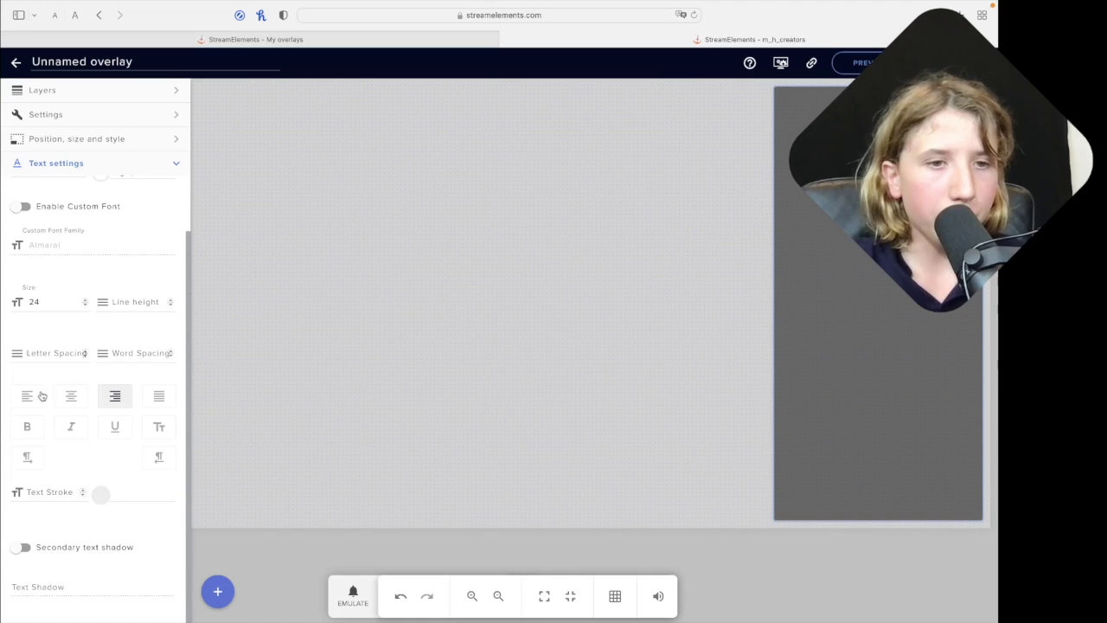
click(29, 396)
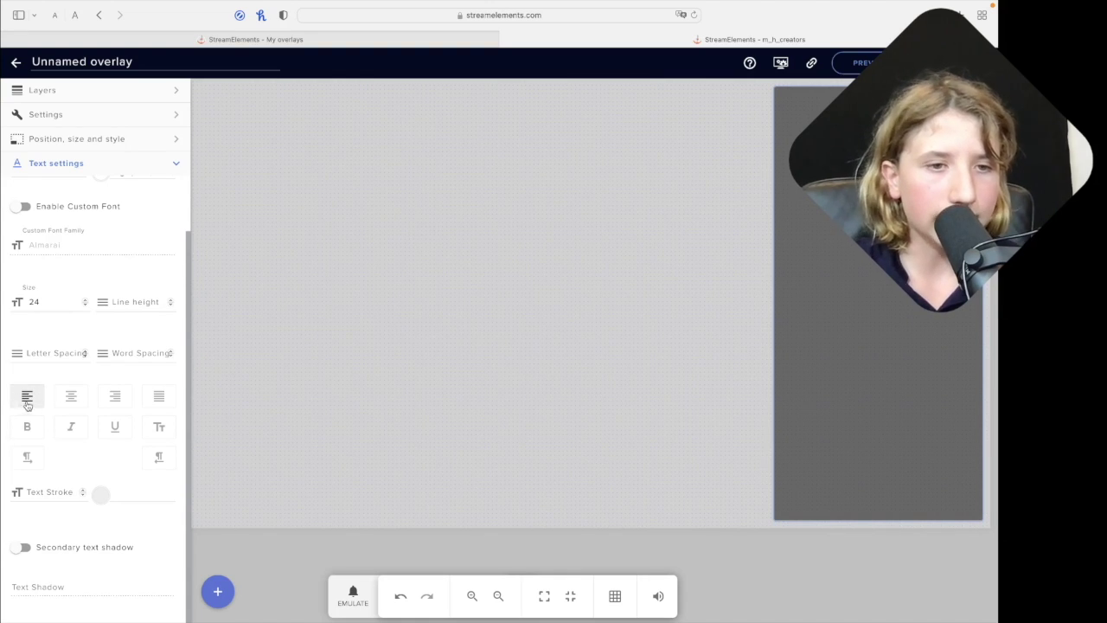
click(27, 428)
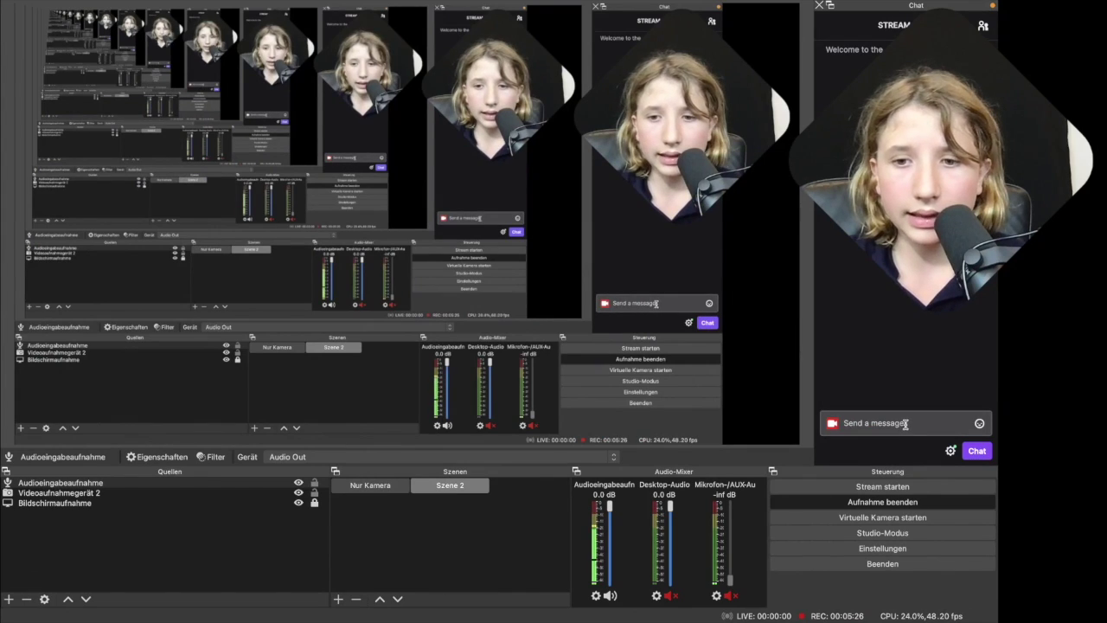
- Send the test message "ijiuhuzghzugztgtz" in the OBS stream chat and switch back to the StreamElements overlay editor
click(906, 423)
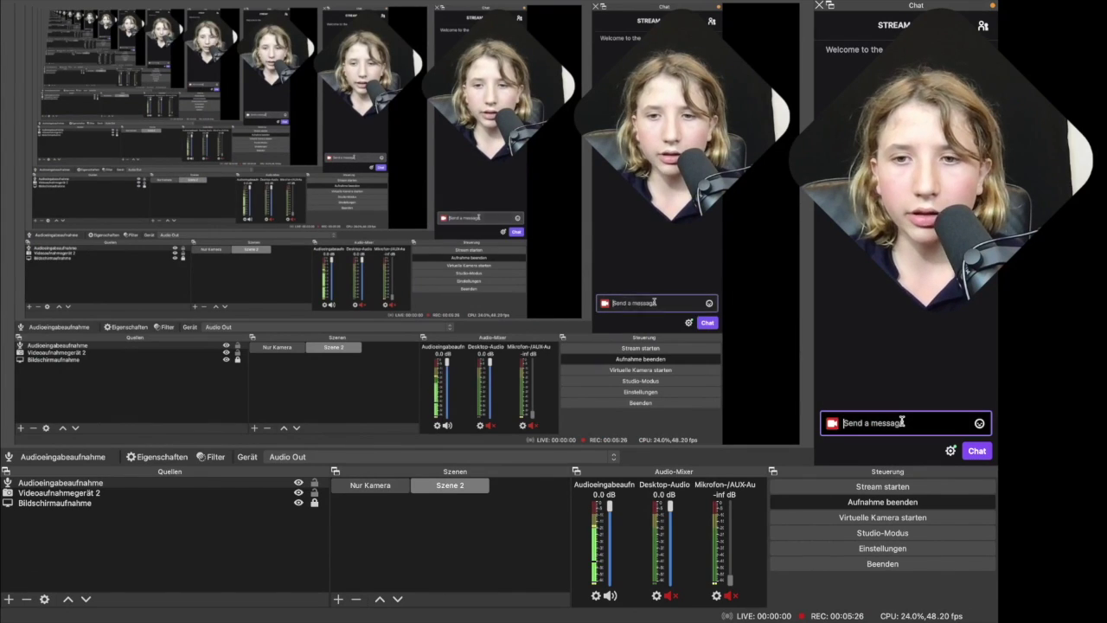
text(ijiuhuzgh)
text(jzgjhgjkhgz)
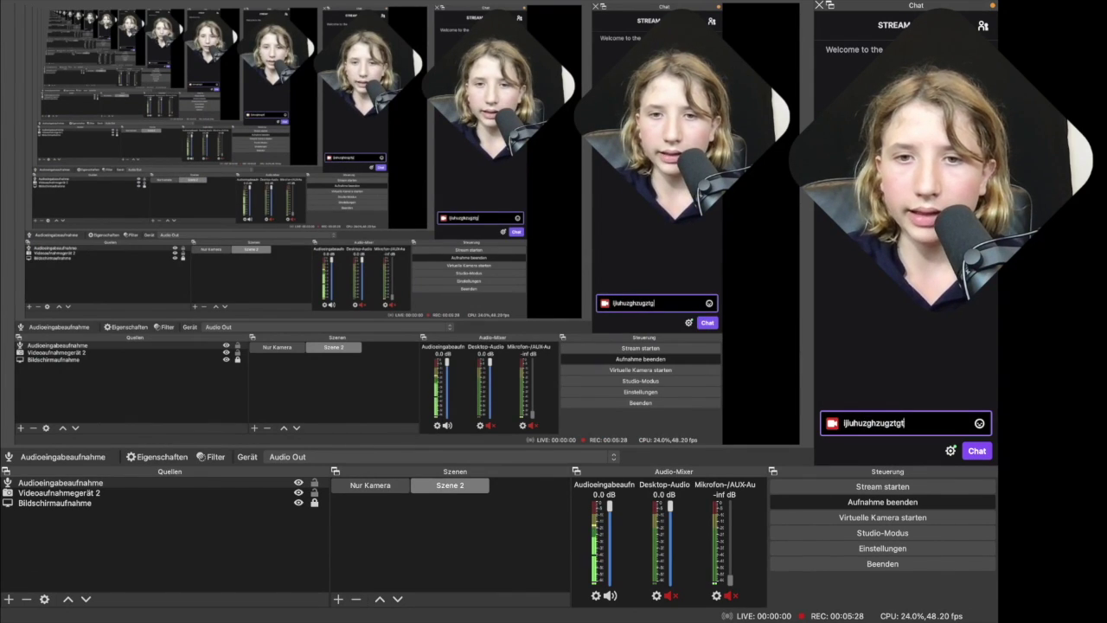
key(Return)
key(ctrl+Left)
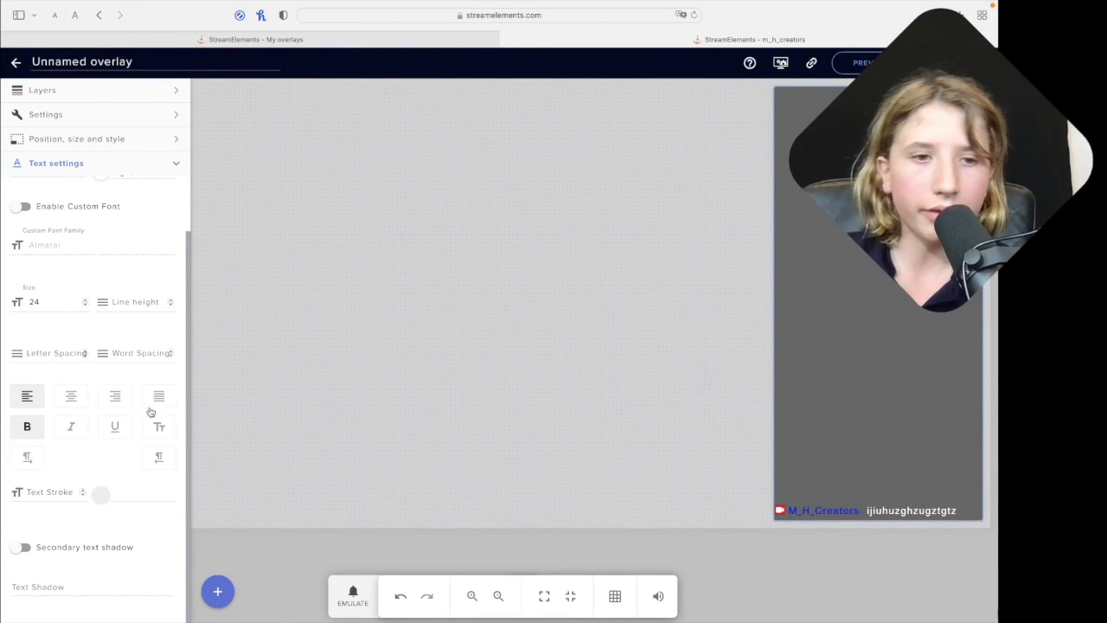
- Try the chat text in right-to-left direction, and set it to left-to-right with bold kept on
click(39, 429)
click(35, 430)
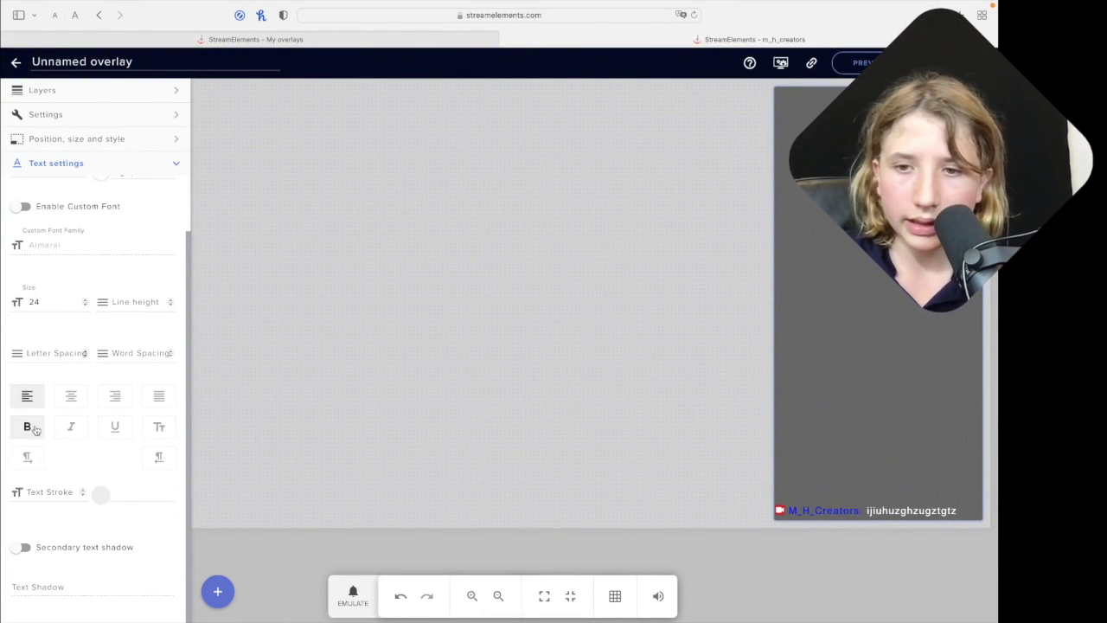
click(160, 457)
click(28, 461)
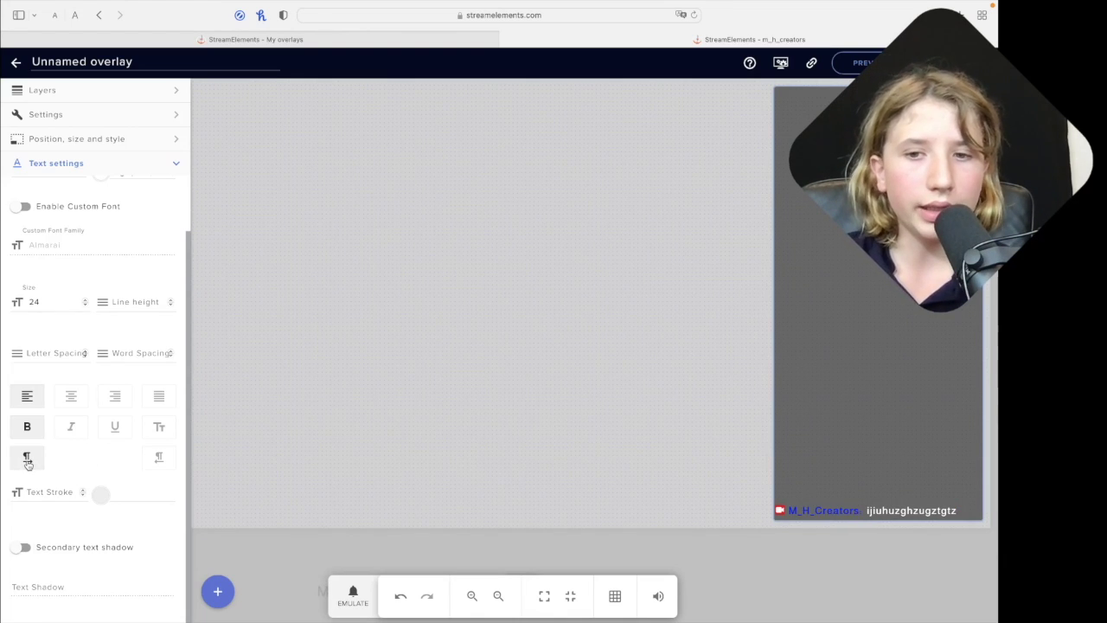
click(156, 456)
click(25, 456)
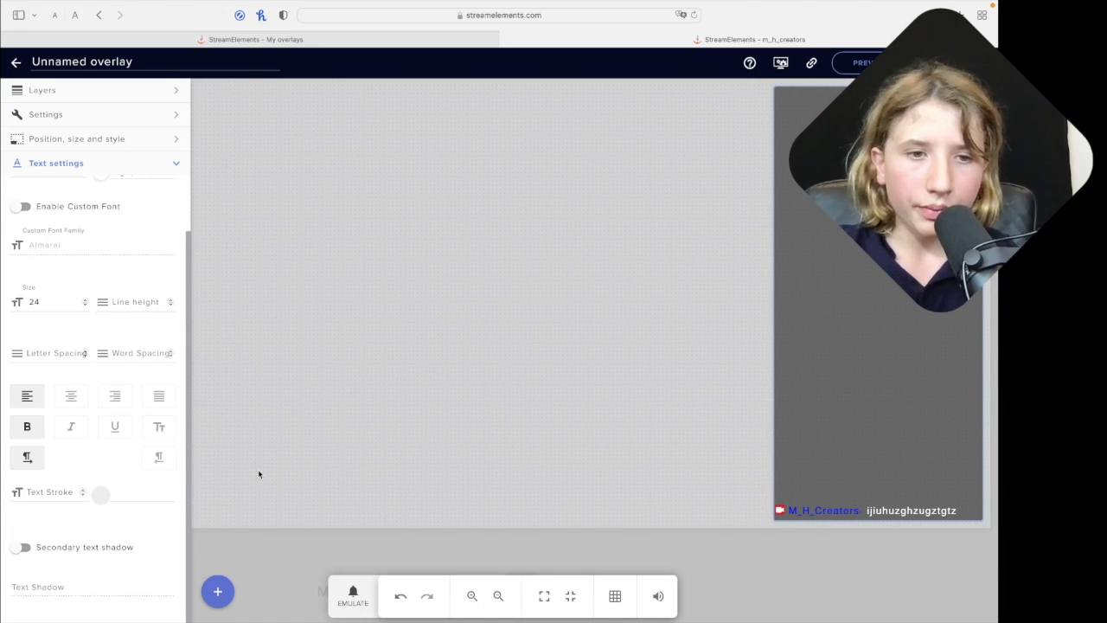
click(161, 459)
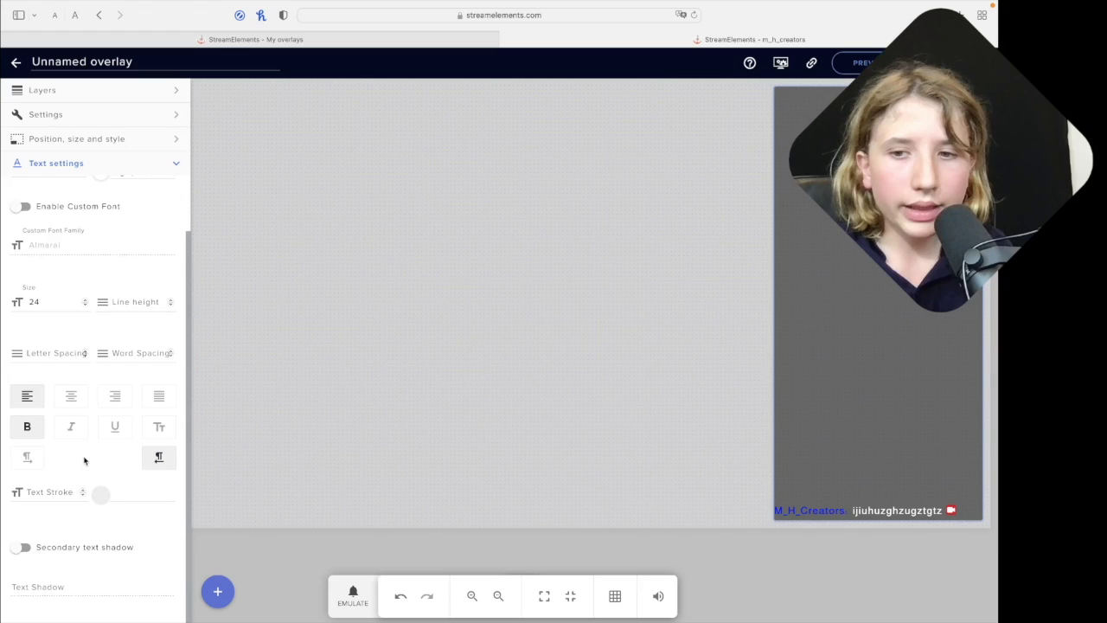
click(26, 460)
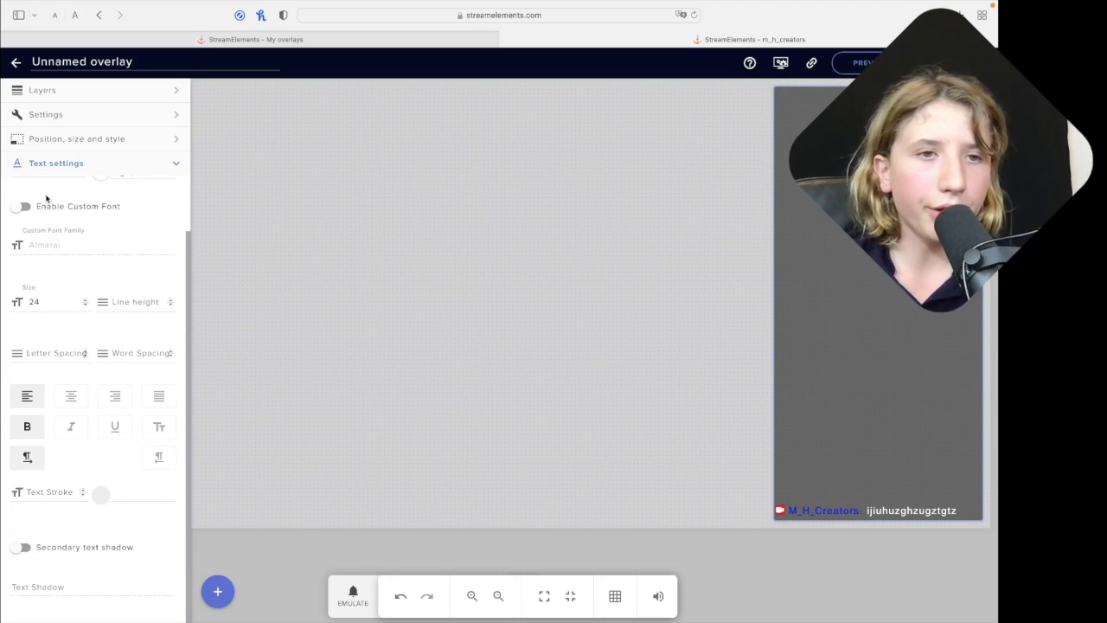
- Save the overlay as "nvfnvufbnvuhfbnvzufbfzudhvzudhbfudbz4z5784z" and copy its overlay URL
click(52, 165)
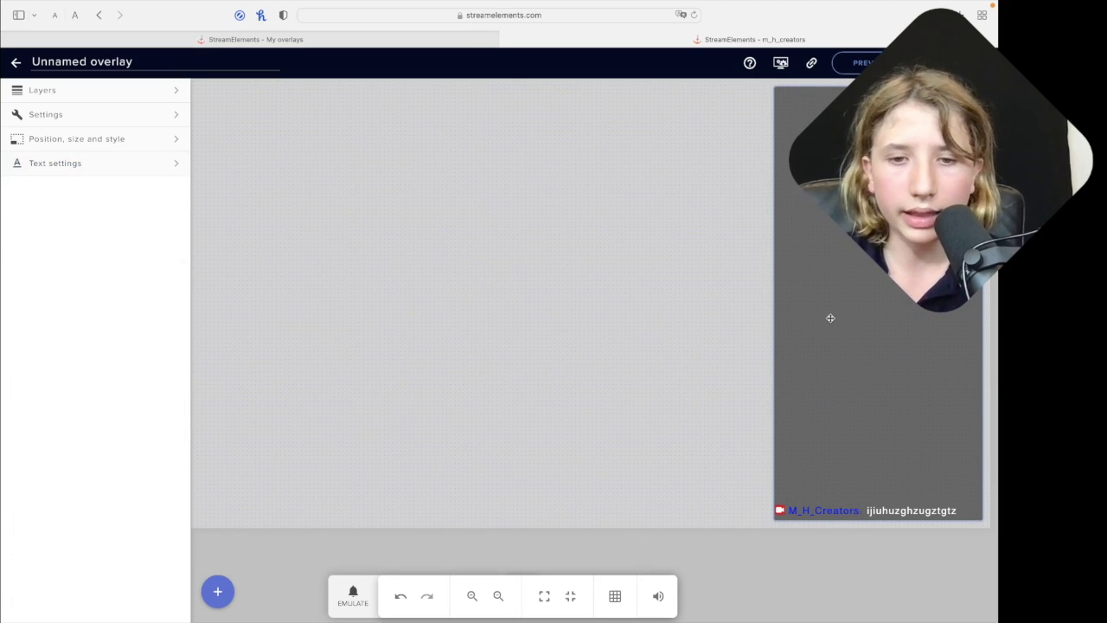
key(super+s)
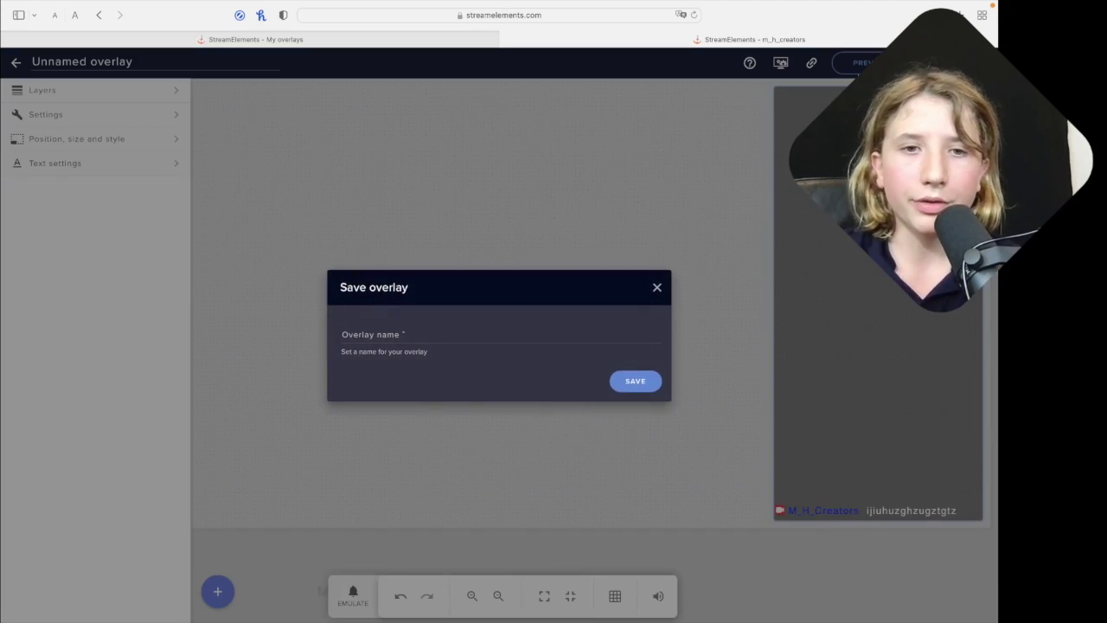
click(457, 329)
text(nvfnvufbnvuhfbnvzufbfzudhvzudhbfudbz4z5784z)
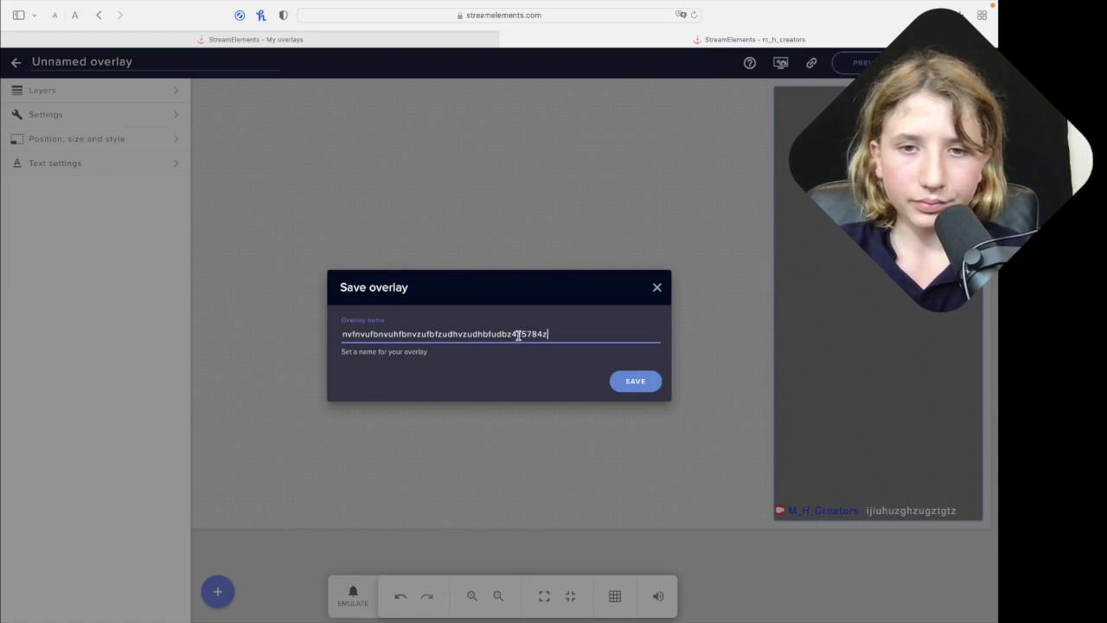
key(Return)
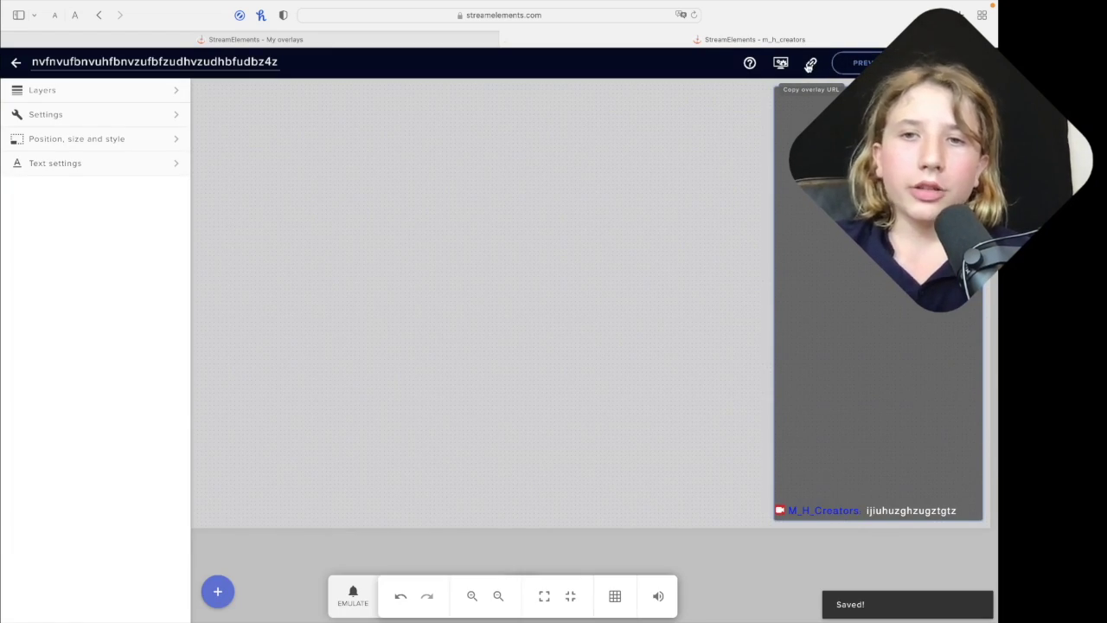
click(811, 65)
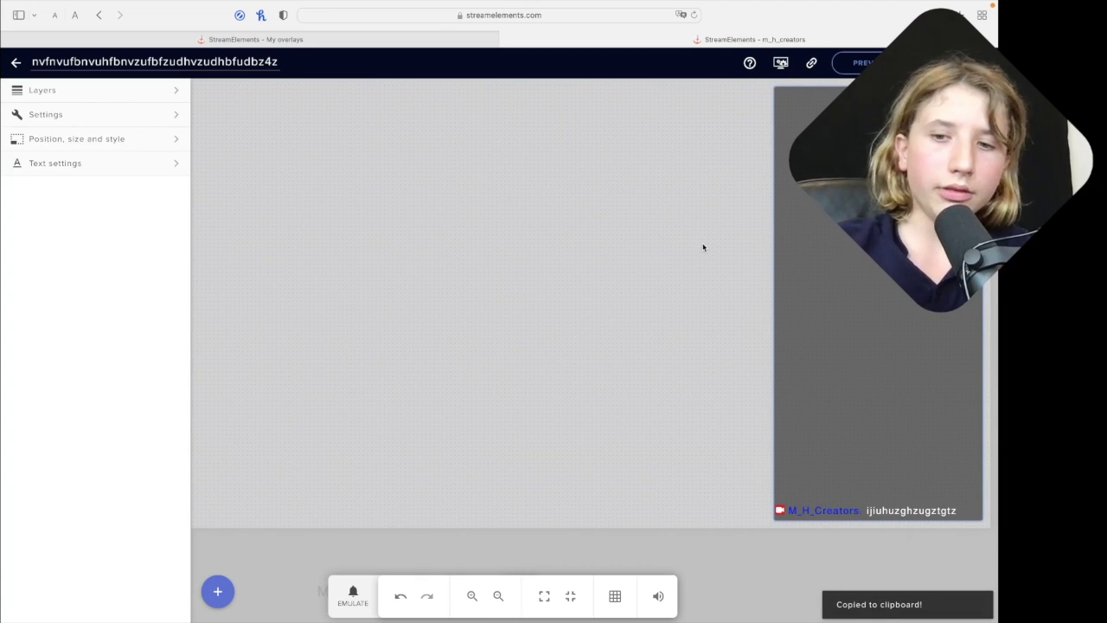
- Switch to OBS and add a newly created browser source to Szene 2
key(ctrl+Right)
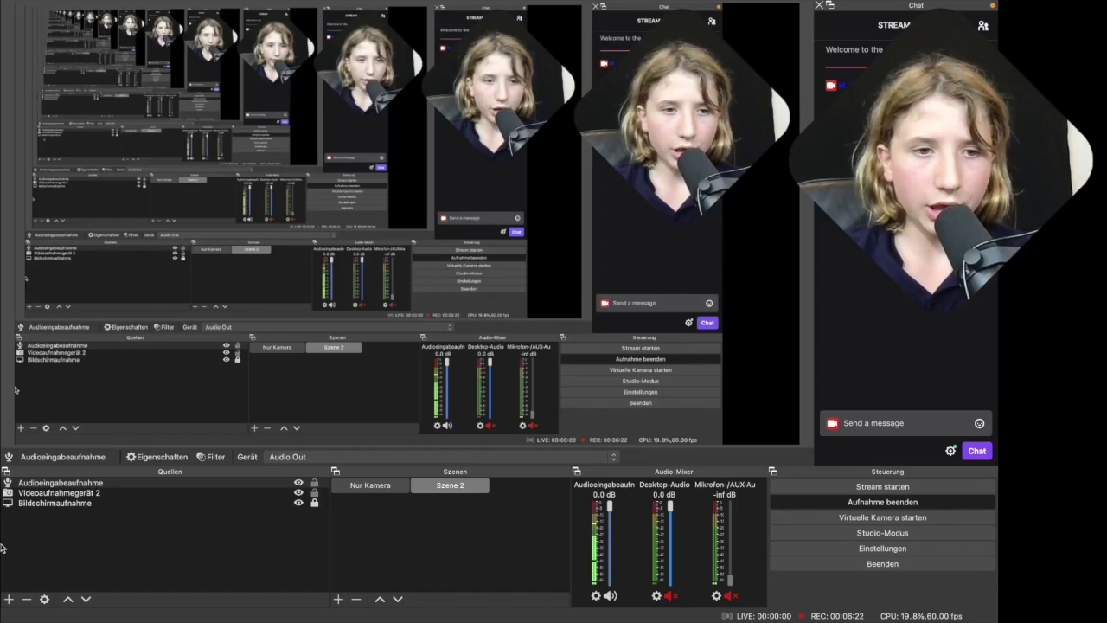
click(9, 601)
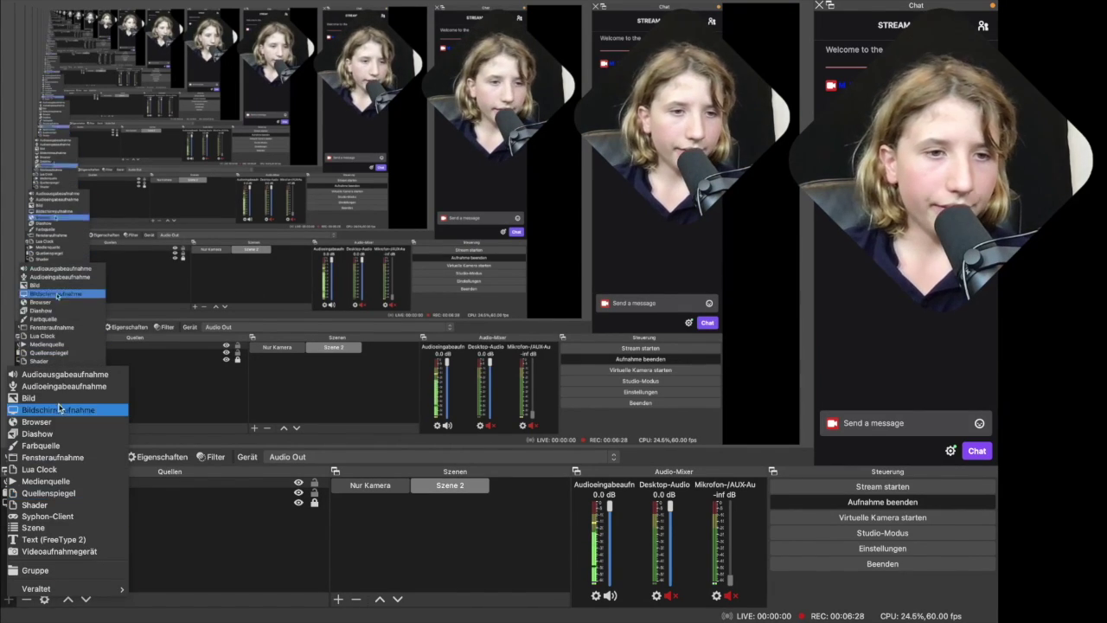
click(37, 422)
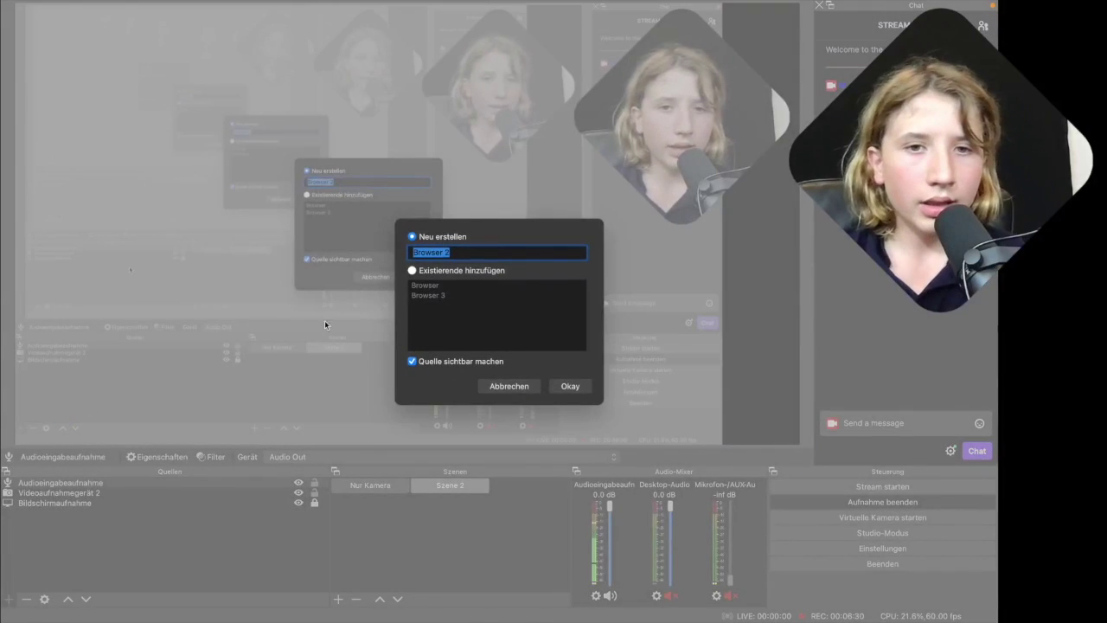
click(567, 385)
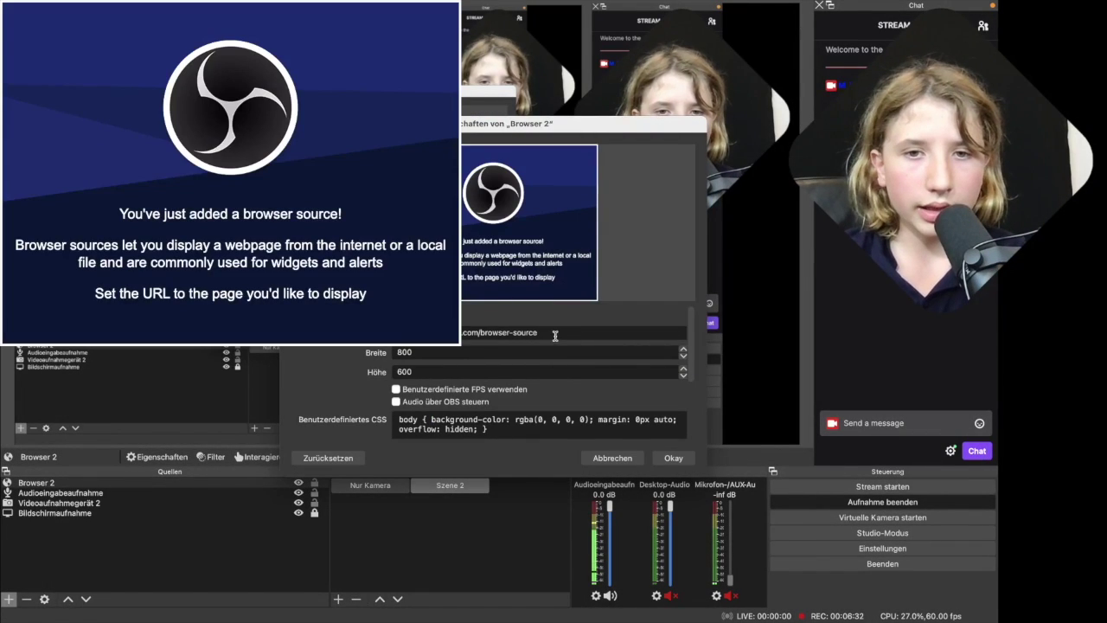
- Replace the new browser source's default URL with the copied StreamElements overlay URL
triple_click(536, 332)
key(BackSpace)
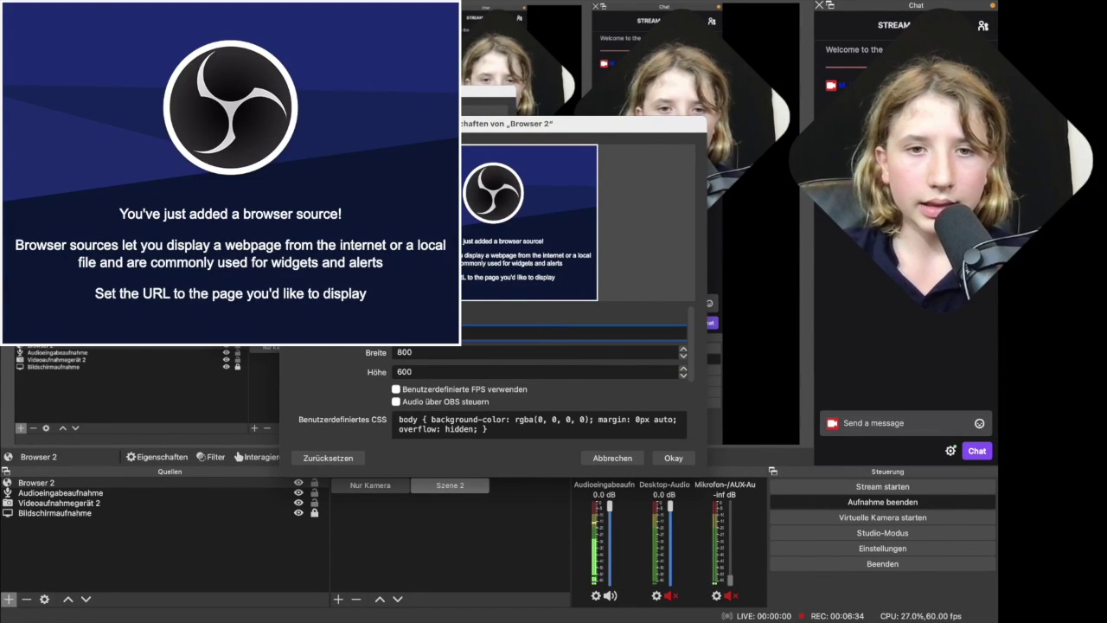
key(ctrl+v)
- Set the browser source's width to 1920 and height to 1080, check its remaining options, and accept the properties
click(465, 351)
key(BackSpace)
key(BackSpace)
key(BackSpace)
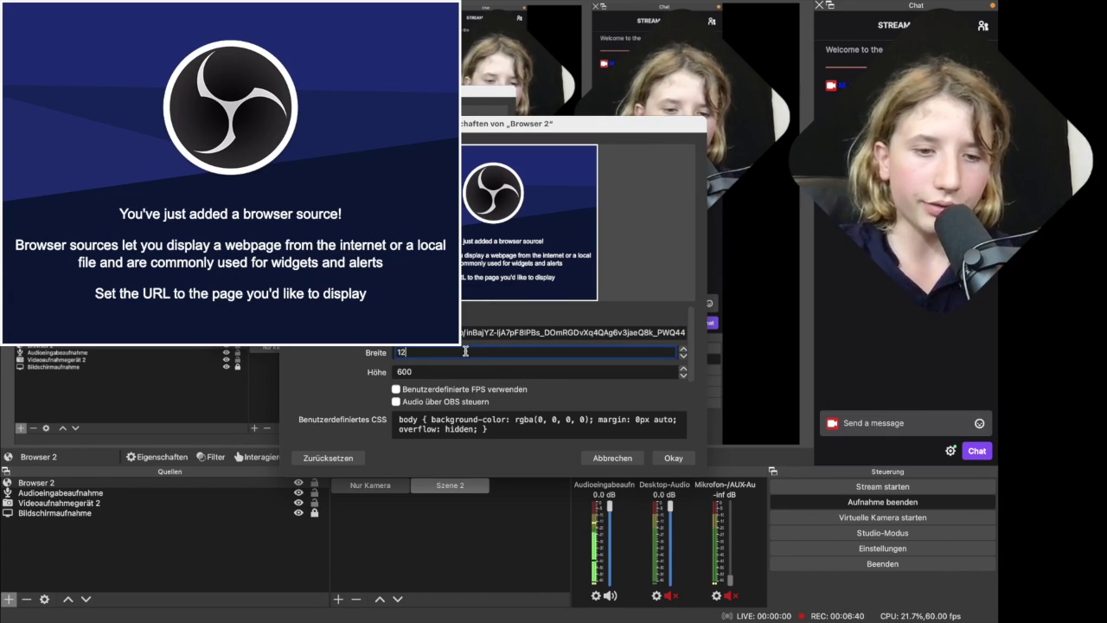
text(1920)
key(Tab)
text(10)
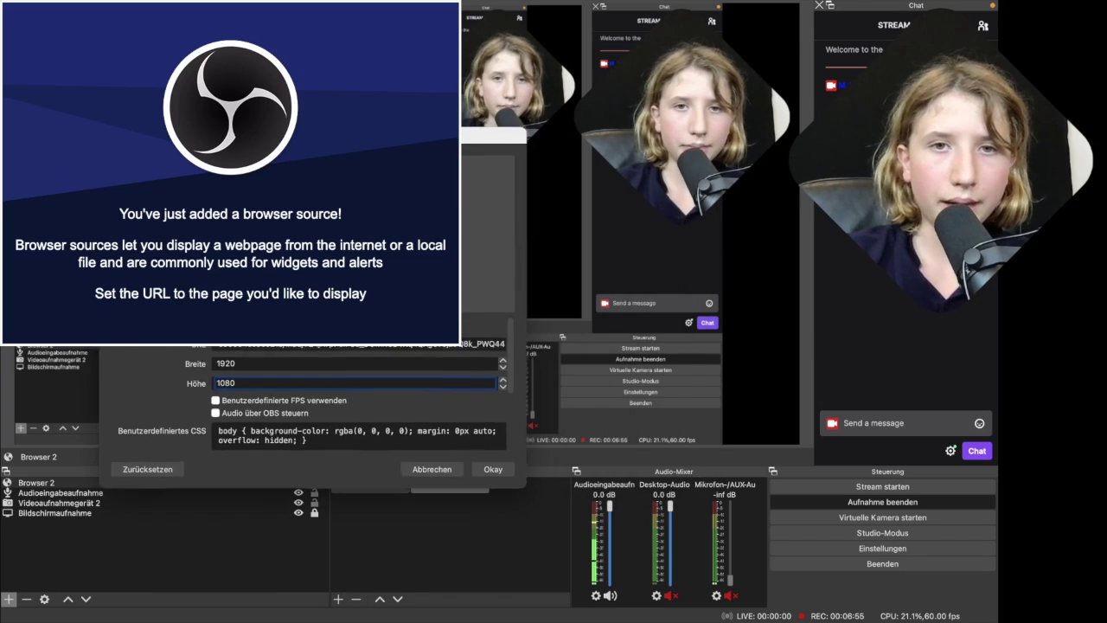
scroll(219, 384, down, 5)
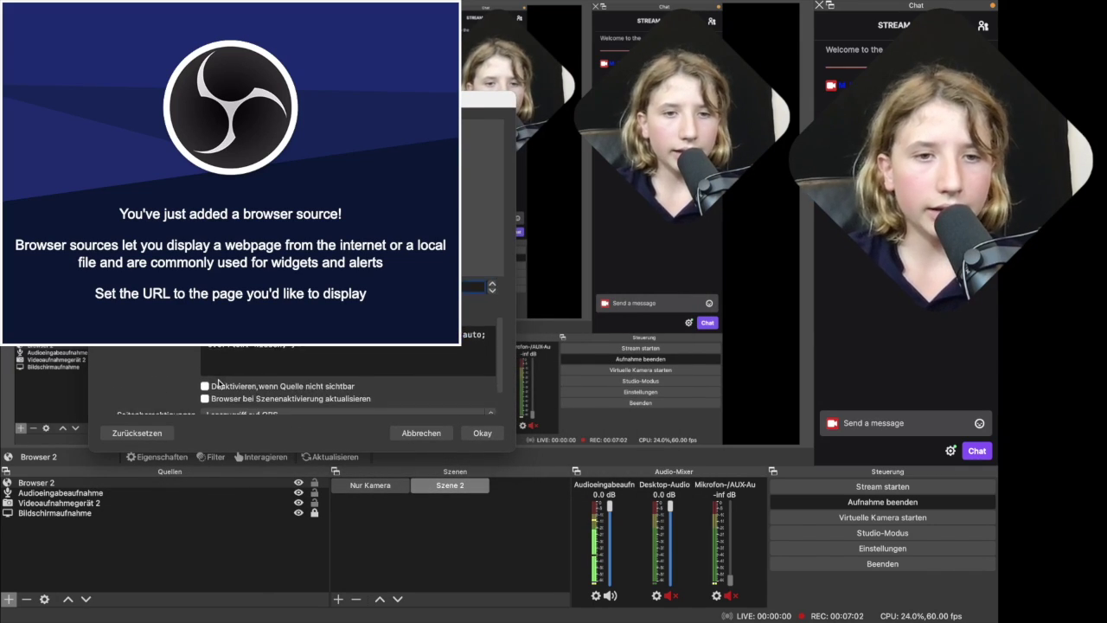
scroll(219, 384, up, 5)
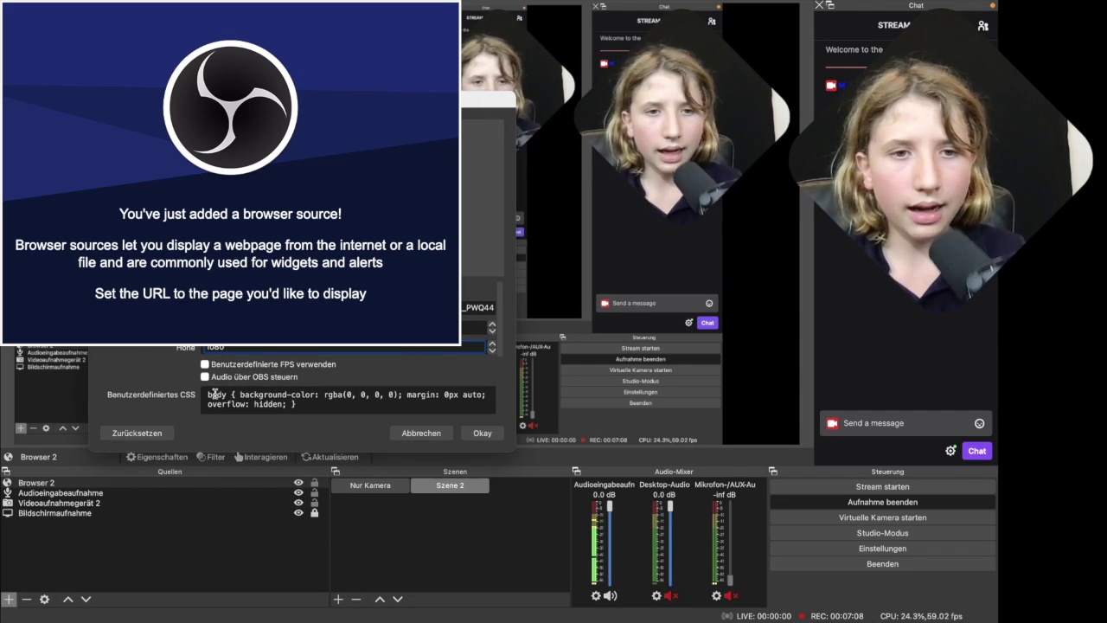
scroll(285, 380, down, 5)
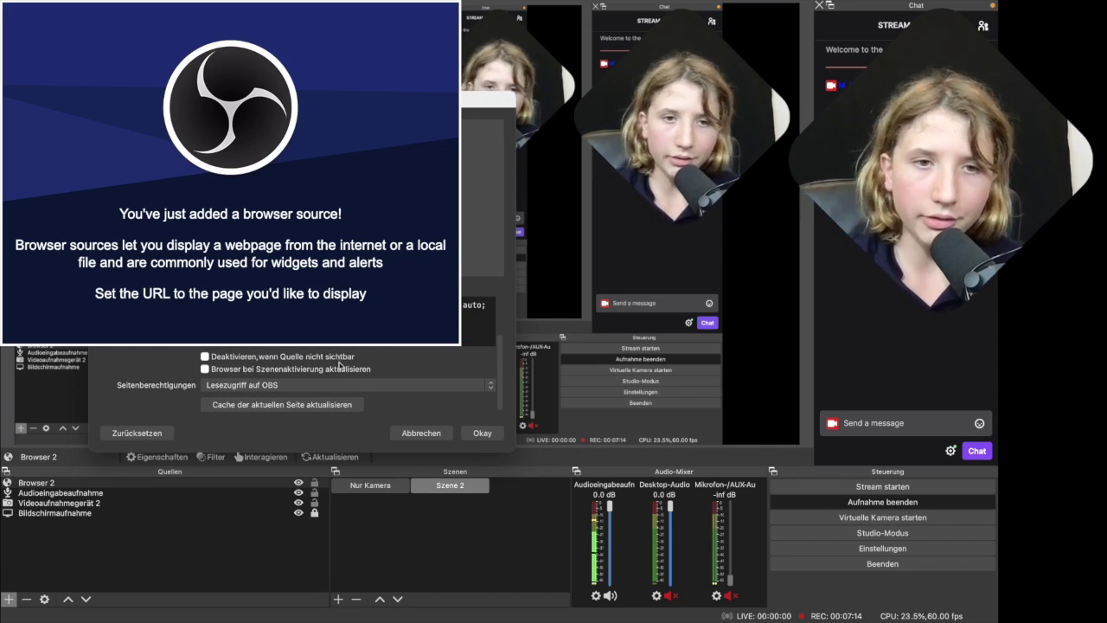
scroll(335, 366, up, 5)
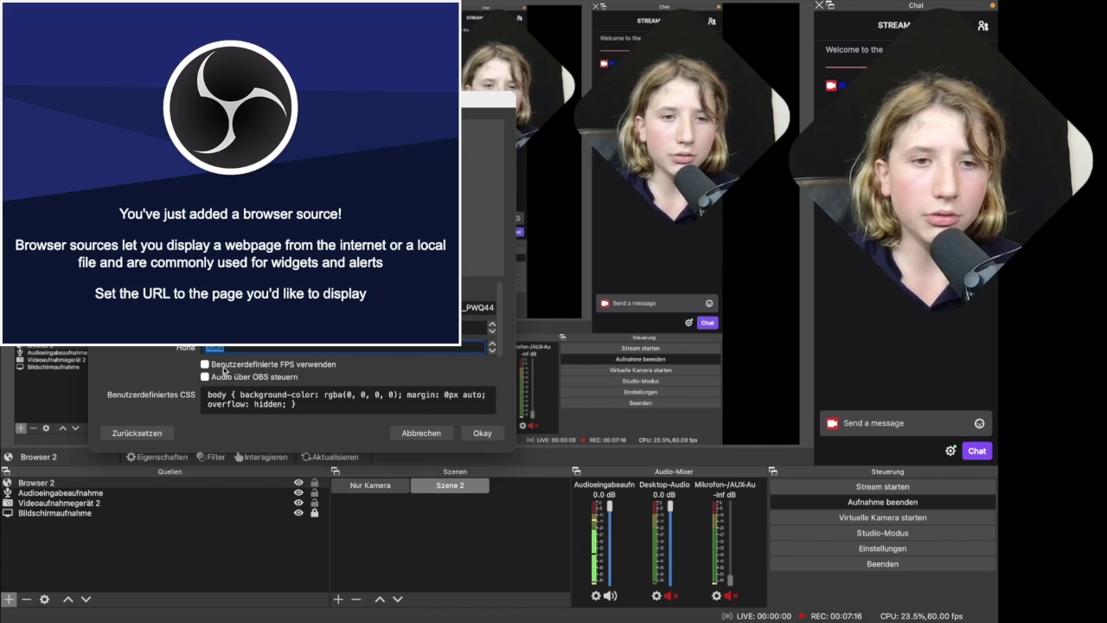
click(481, 433)
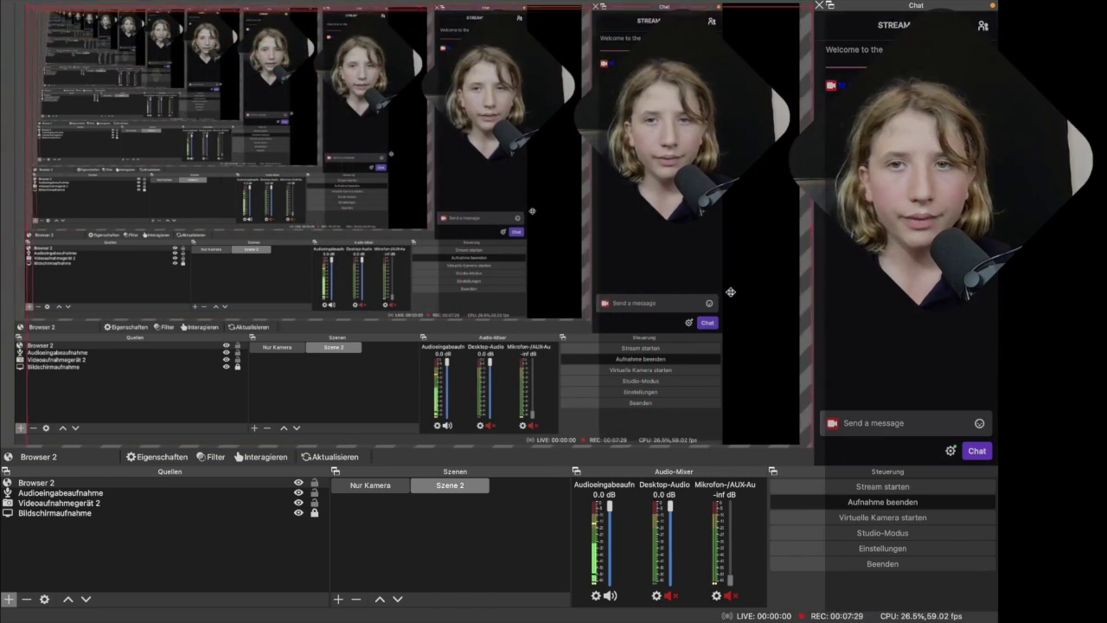
- Copy the Browser 2 source from Szene 2
click(147, 483)
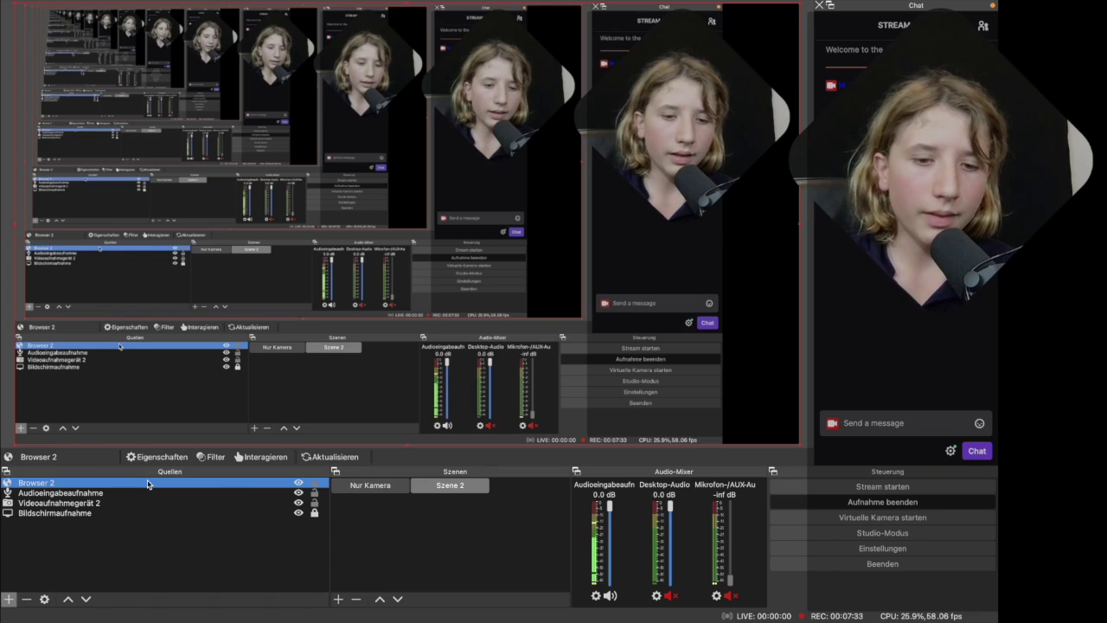
right_click(147, 484)
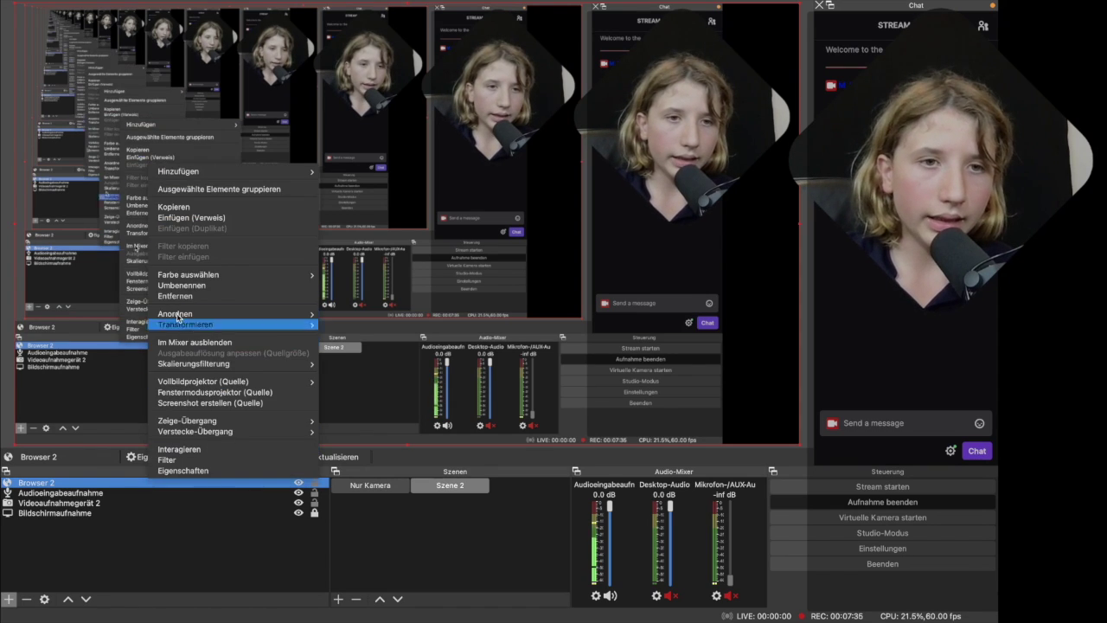
click(174, 208)
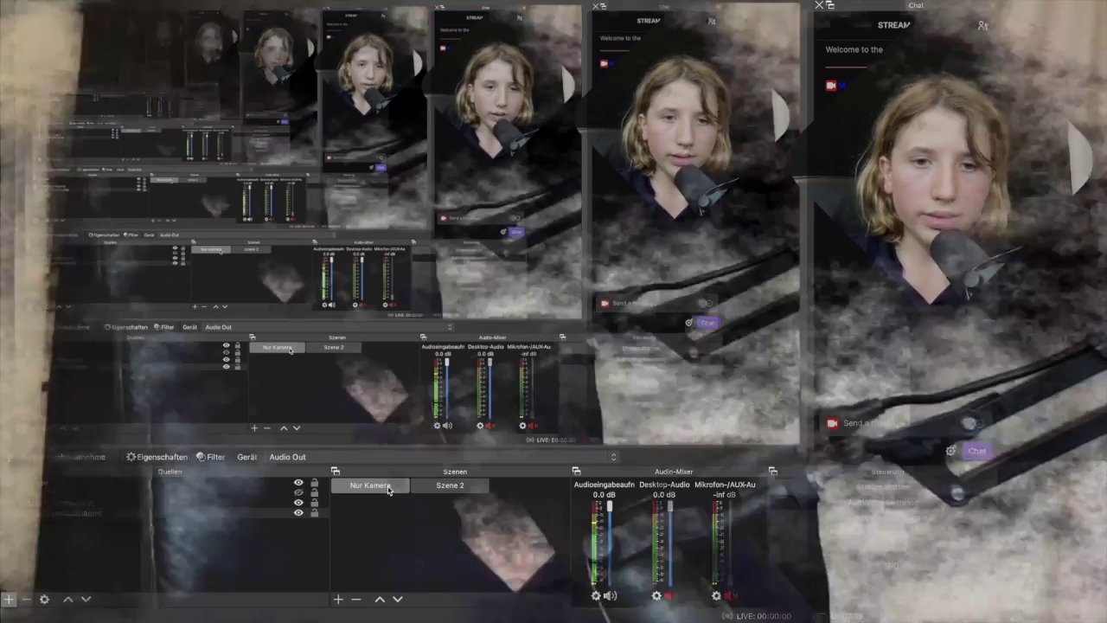